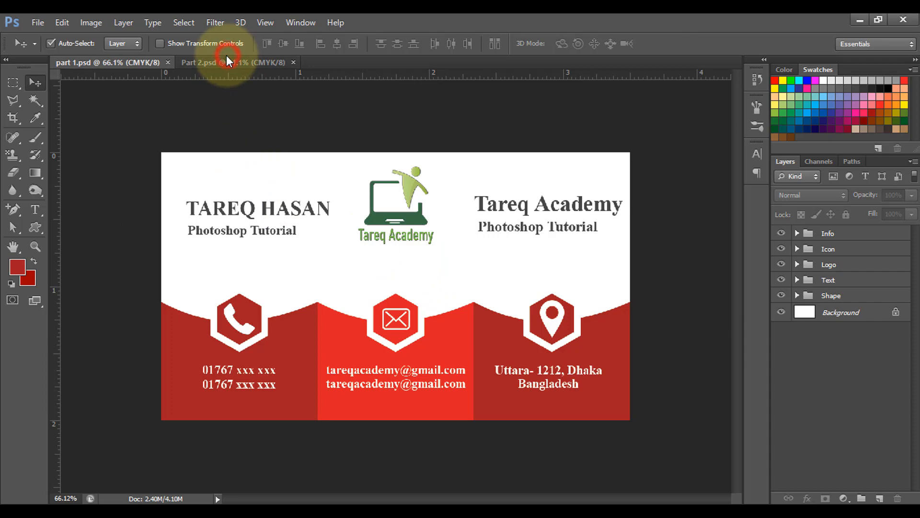
Compare the Part 1 front and Part 2 back card designs, ending on Part 2.psd.
click(227, 60)
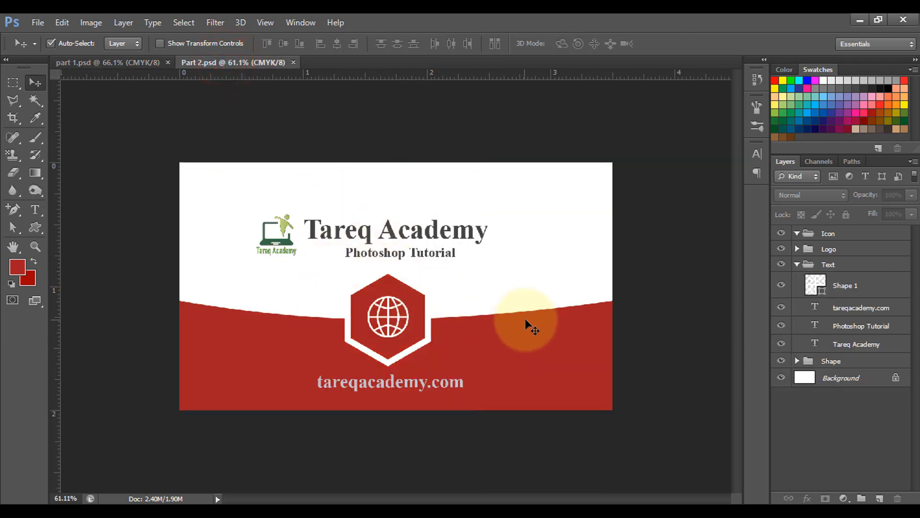
click(133, 60)
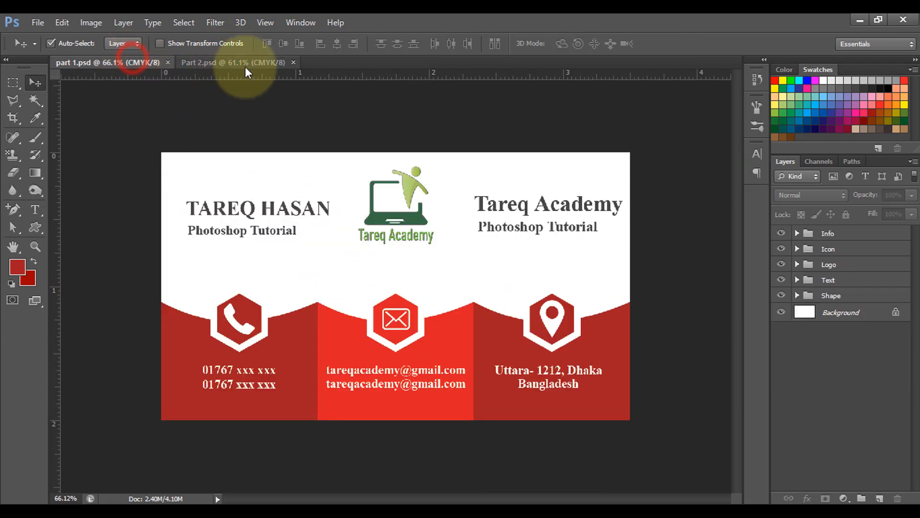
click(254, 62)
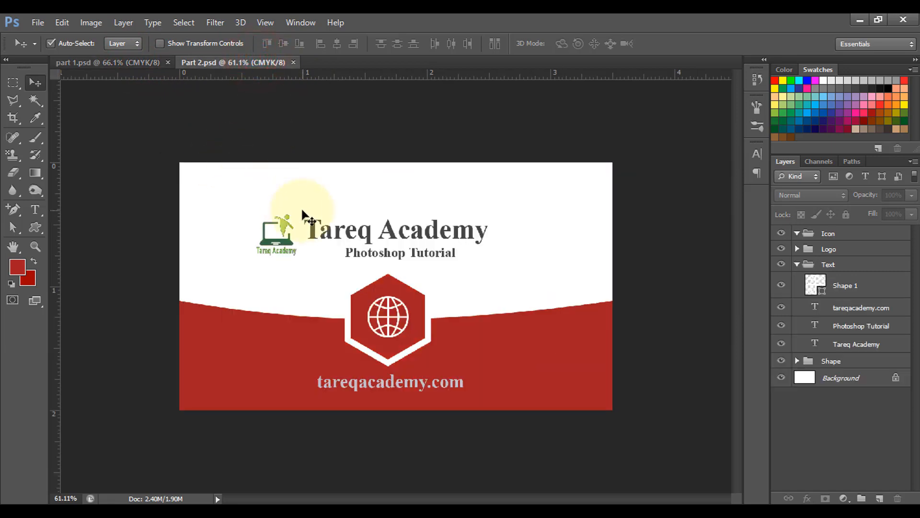
click(45, 21)
click(45, 24)
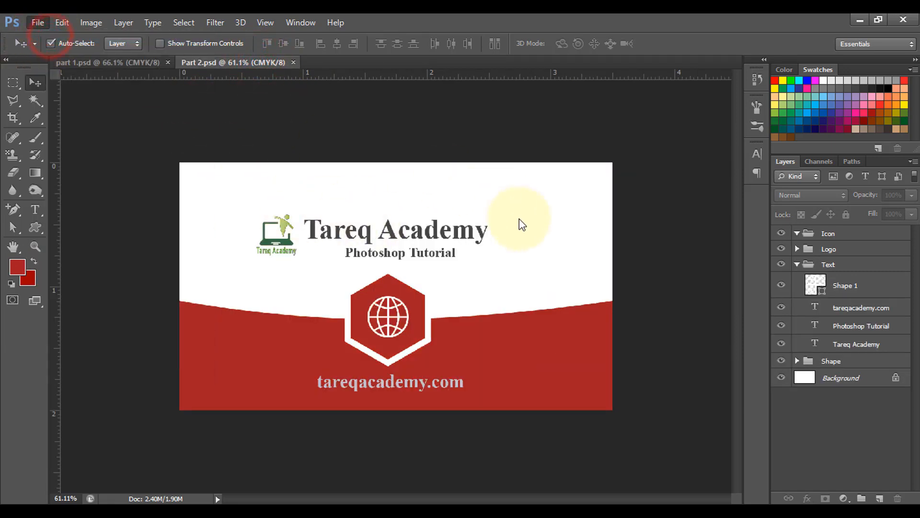
Start a new document sized 3.5 × 2 inches.
key(ctrl+n)
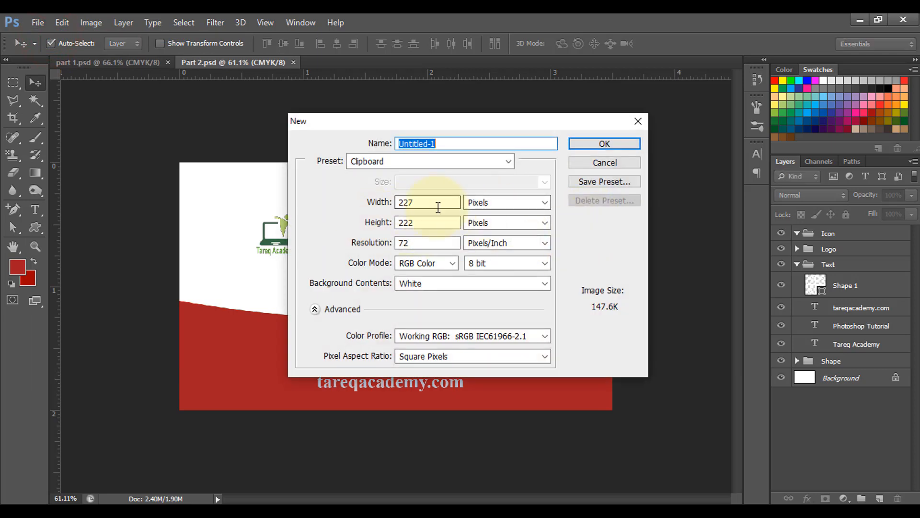
double_click(437, 207)
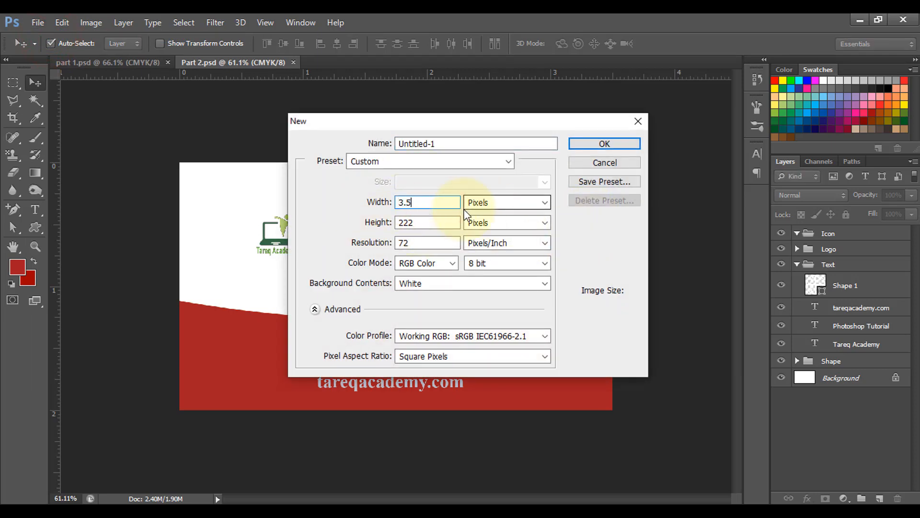
text(3.5)
click(501, 204)
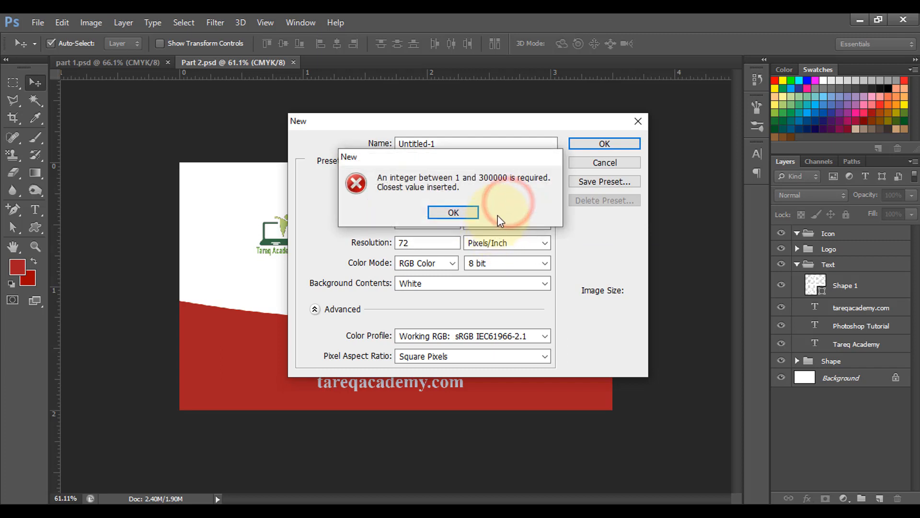
key(Return)
click(503, 202)
click(499, 222)
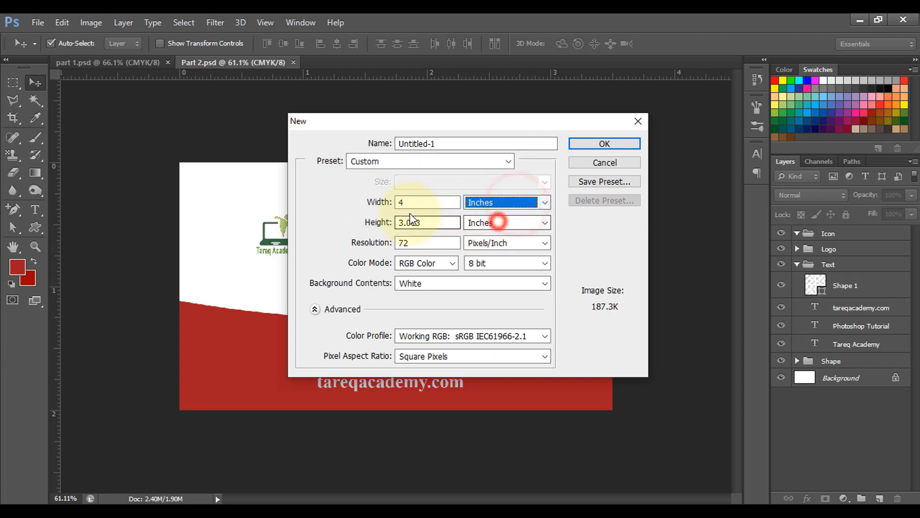
double_click(415, 202)
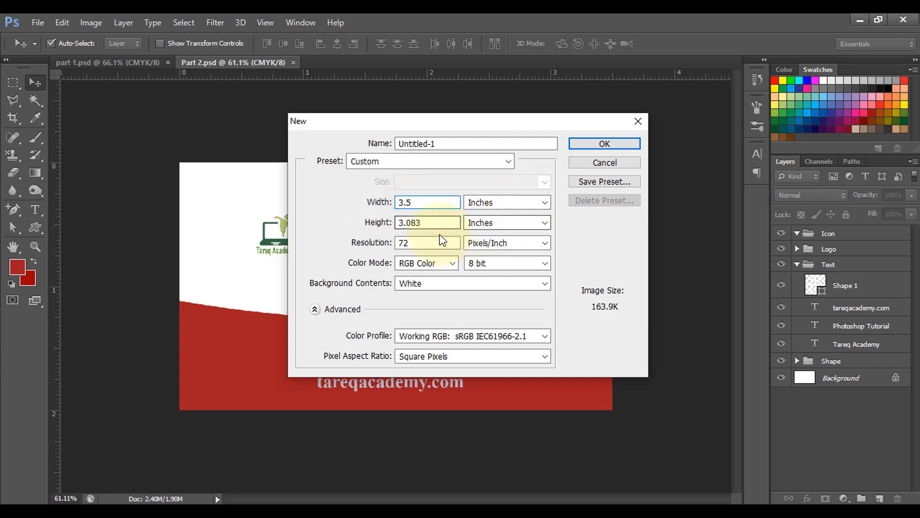
double_click(434, 222)
text(2)
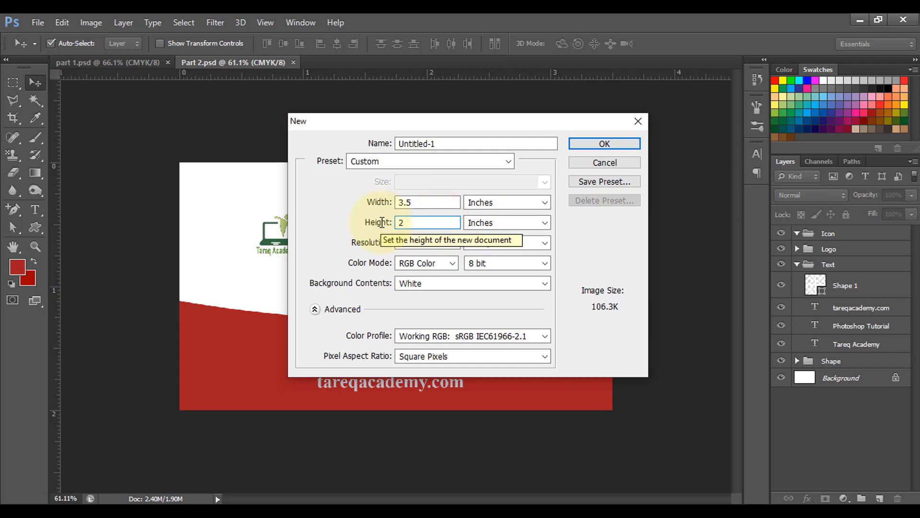
Set resolution 300, CMYK colour mode and the name 'Business Card', then create it.
double_click(418, 243)
text(300)
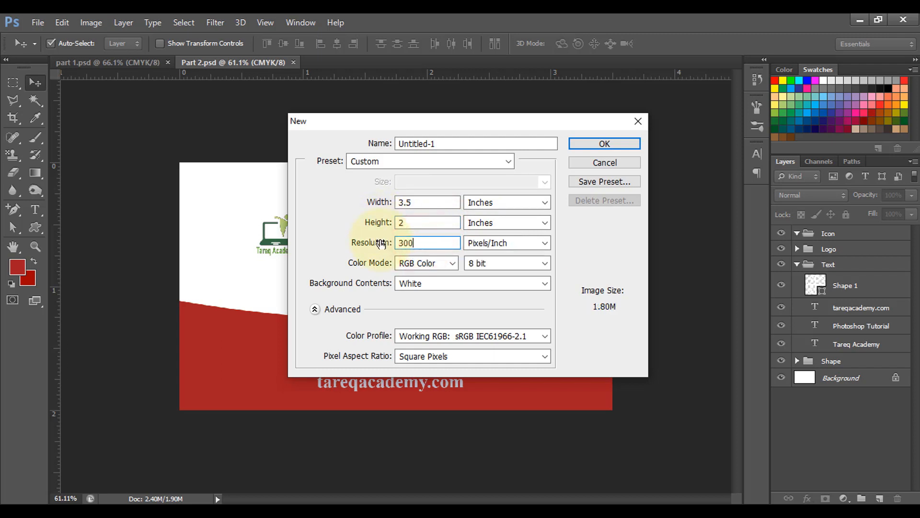
click(436, 260)
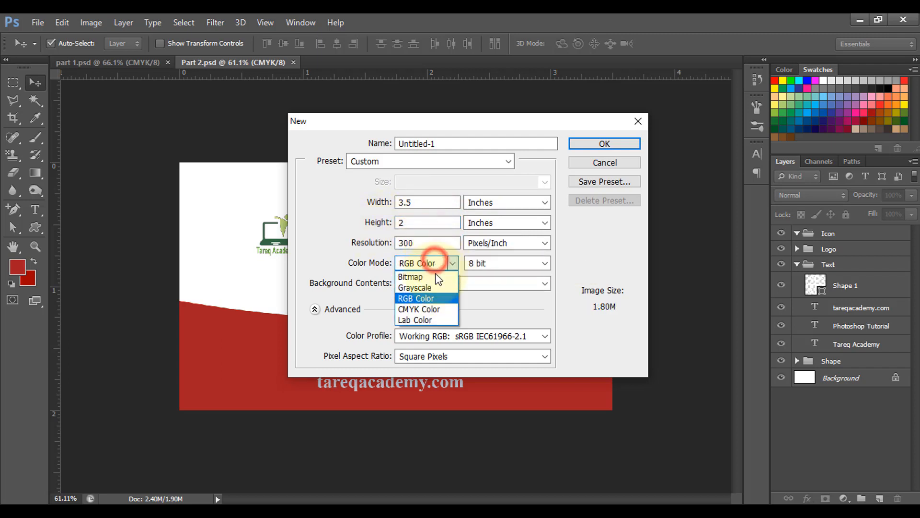
click(431, 309)
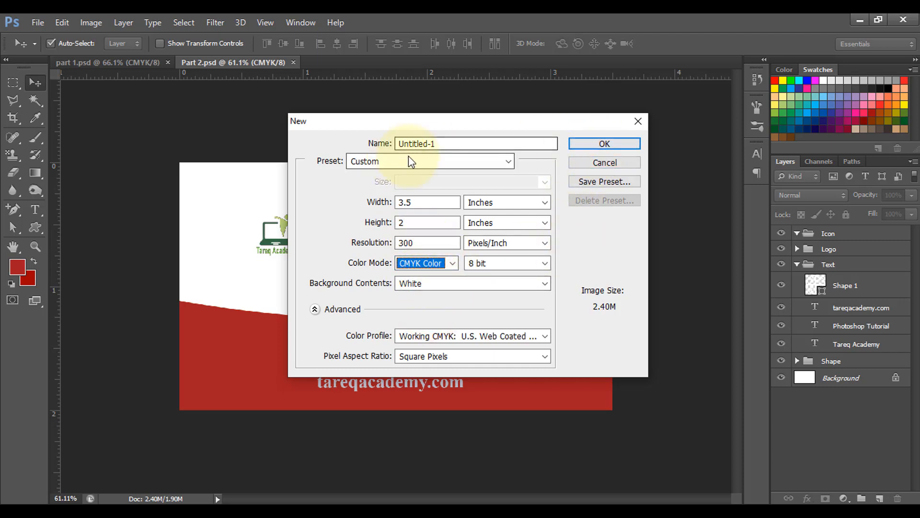
double_click(444, 143)
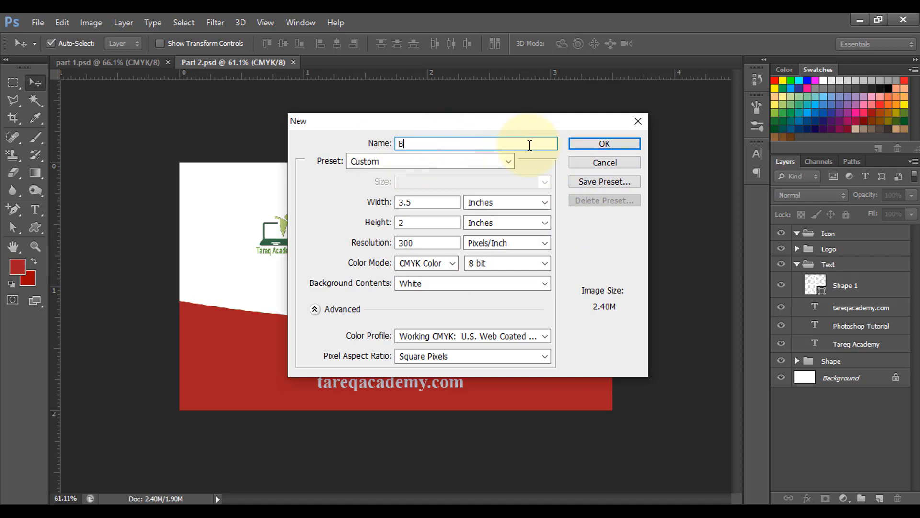
text(Business Card)
click(623, 145)
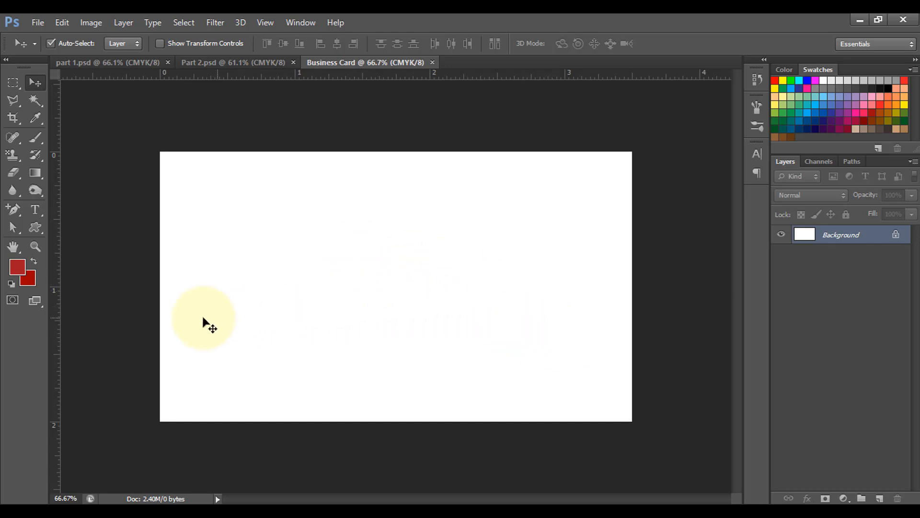
Drag a trial rectangular marquee strip across the card, clear it, then open the Start menu for Calculator.
click(14, 83)
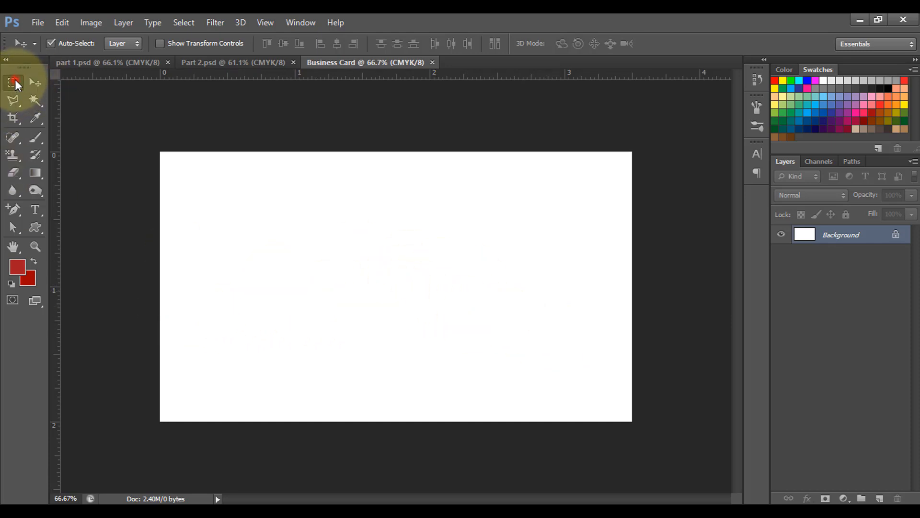
click(13, 79)
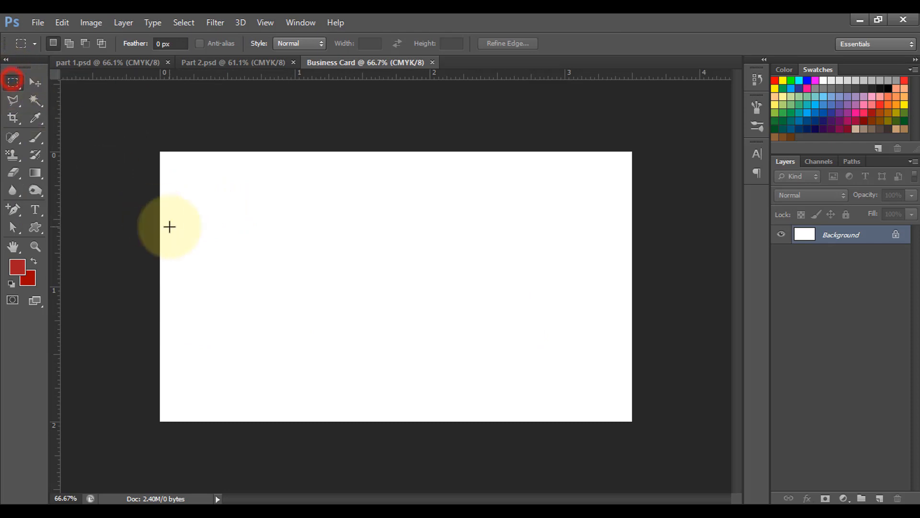
drag(160, 216, 632, 222)
click(574, 231)
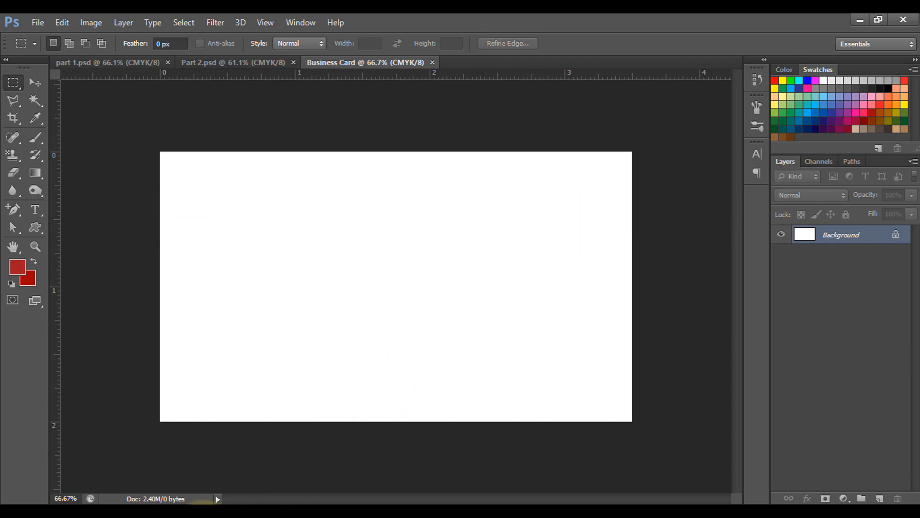
key(super)
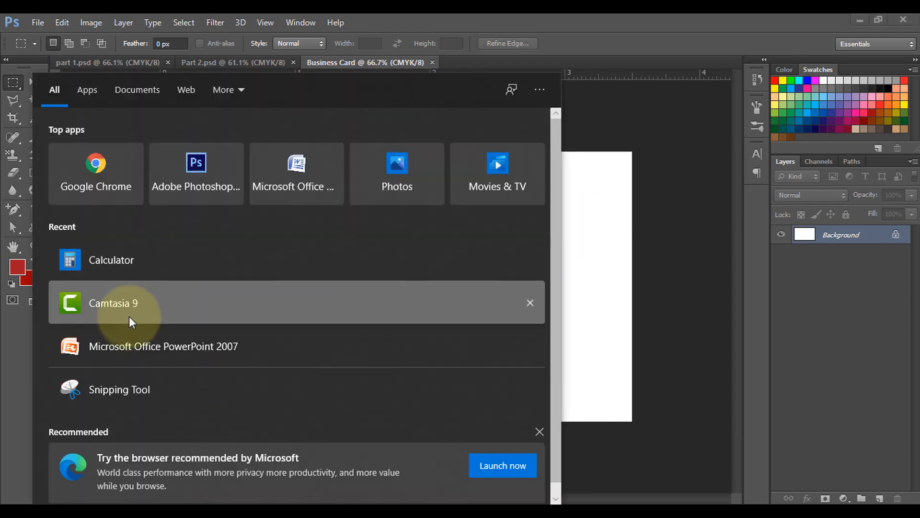
click(630, 347)
click(597, 321)
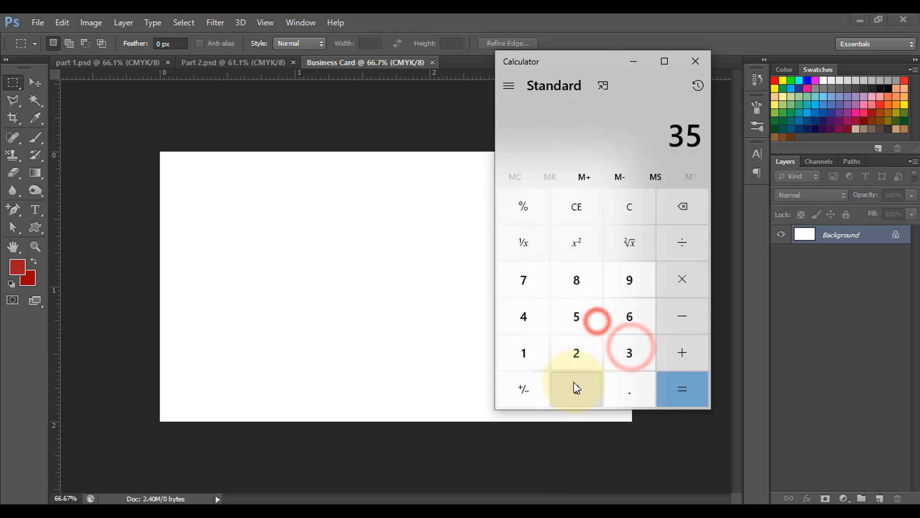
click(577, 387)
click(577, 387)
click(690, 243)
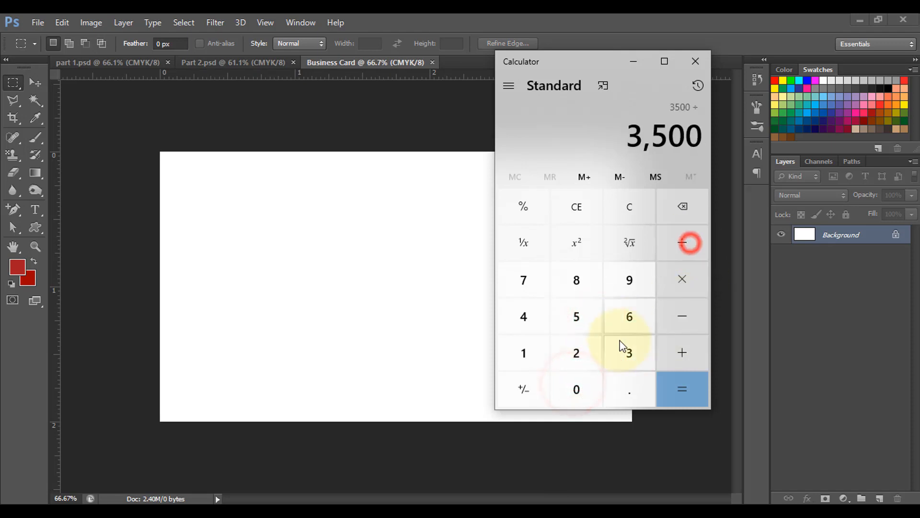
click(625, 352)
click(677, 383)
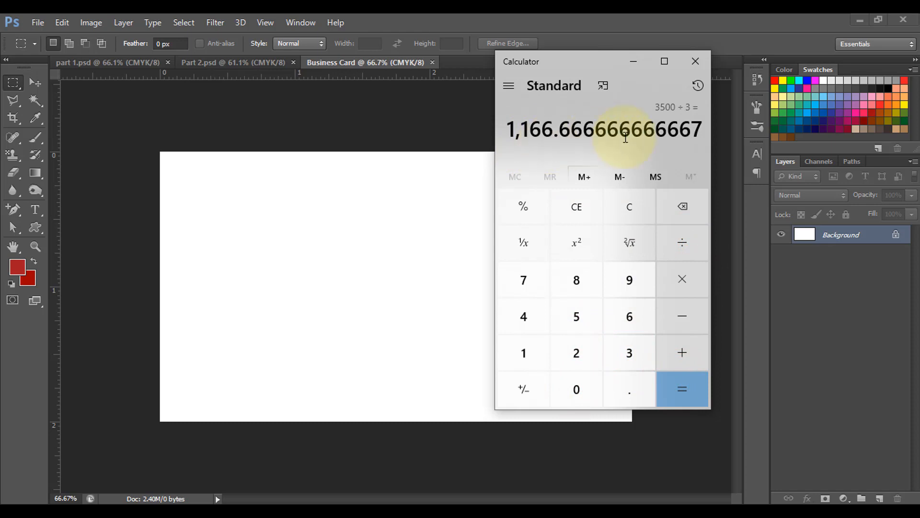
click(694, 62)
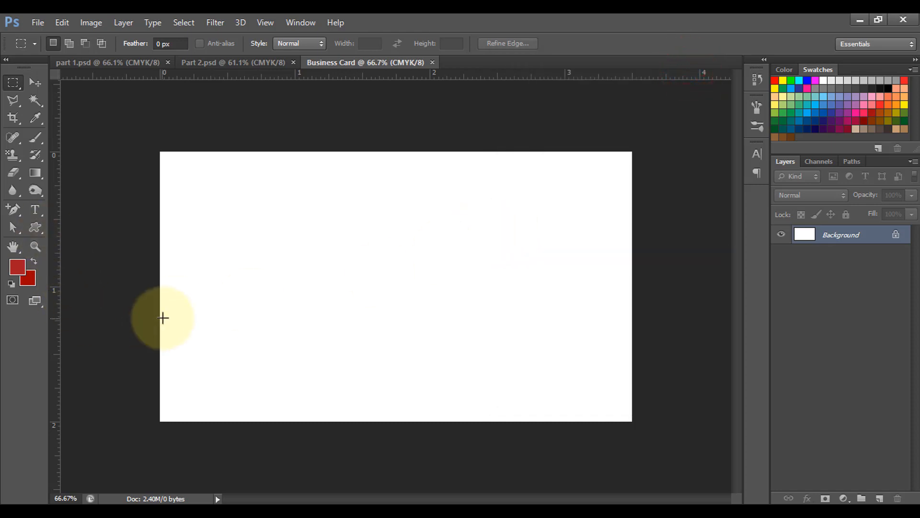
Marquee the card's bottom-left third and draw a red rectangle over it.
drag(160, 317, 315, 431)
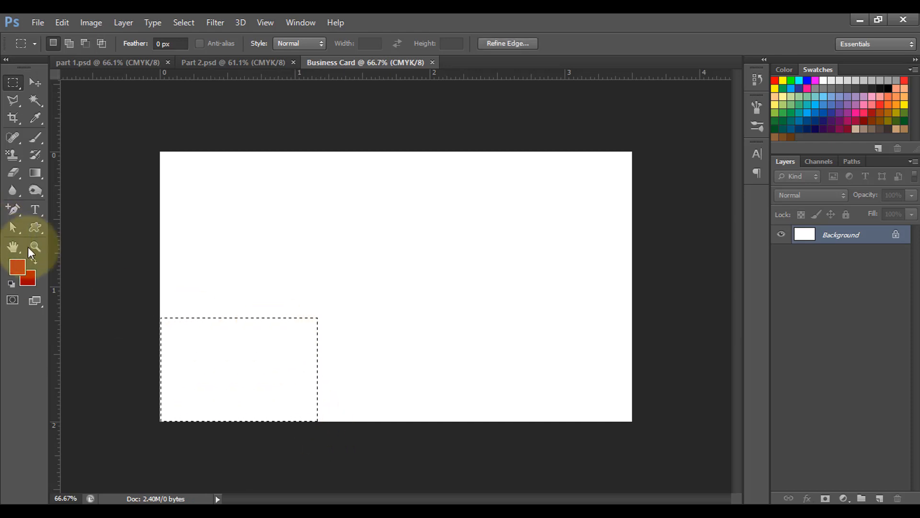
click(34, 225)
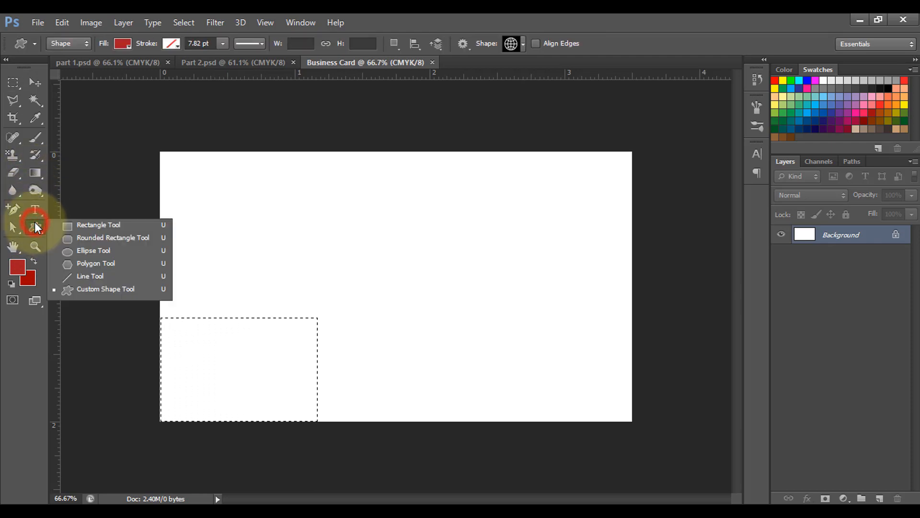
click(119, 227)
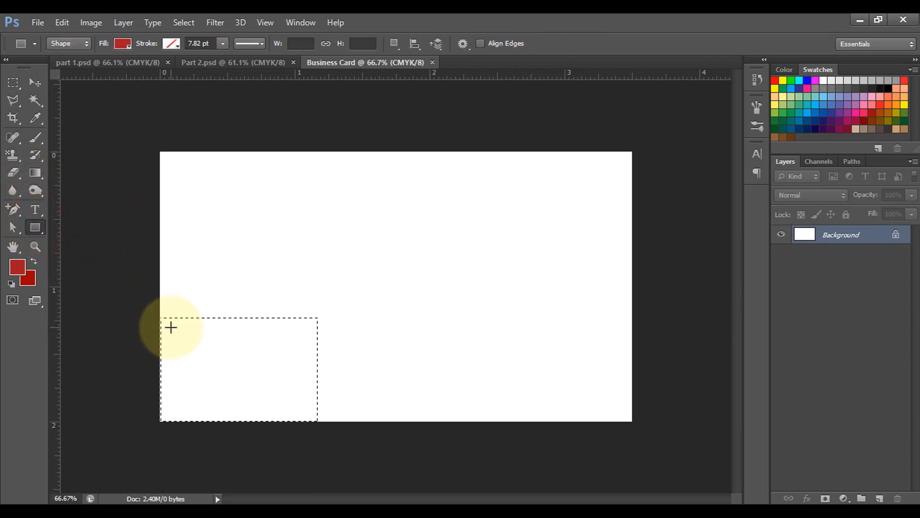
drag(167, 325, 317, 421)
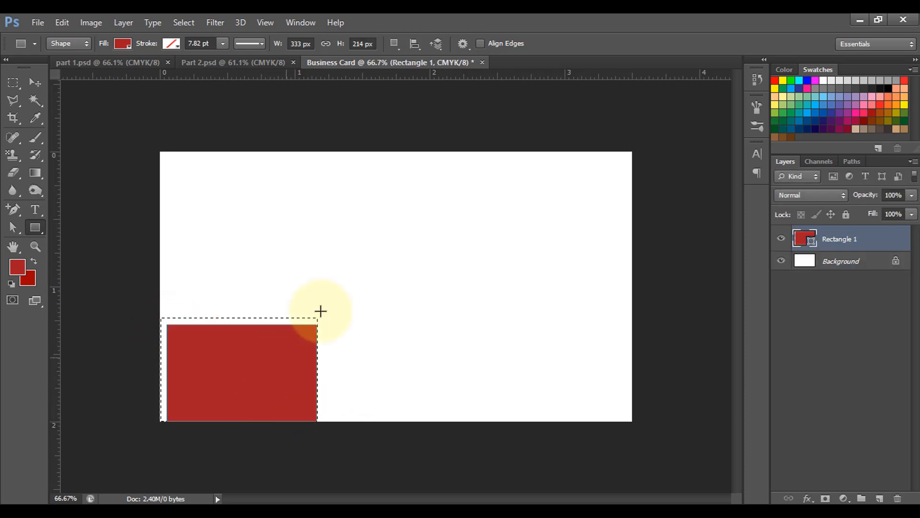
Lower the red rectangle's top edge slightly with Free Transform.
key(ctrl+t)
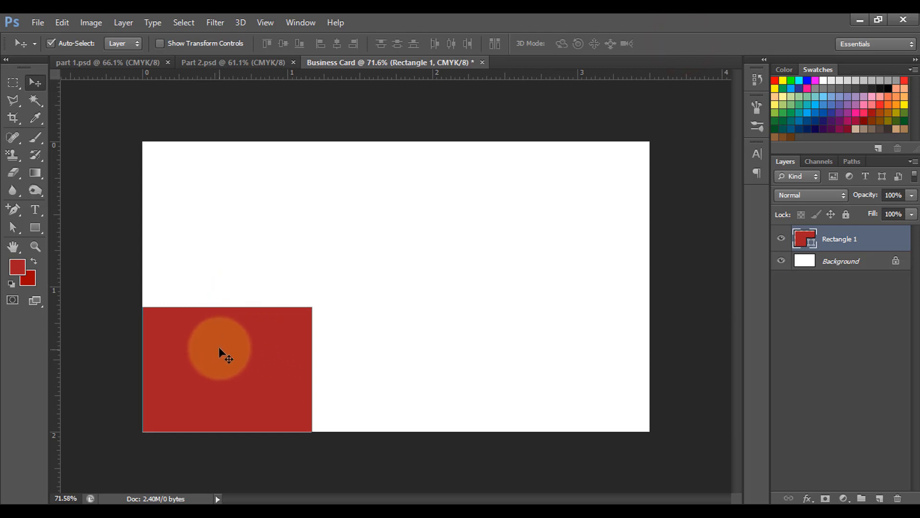
key(ctrl+t)
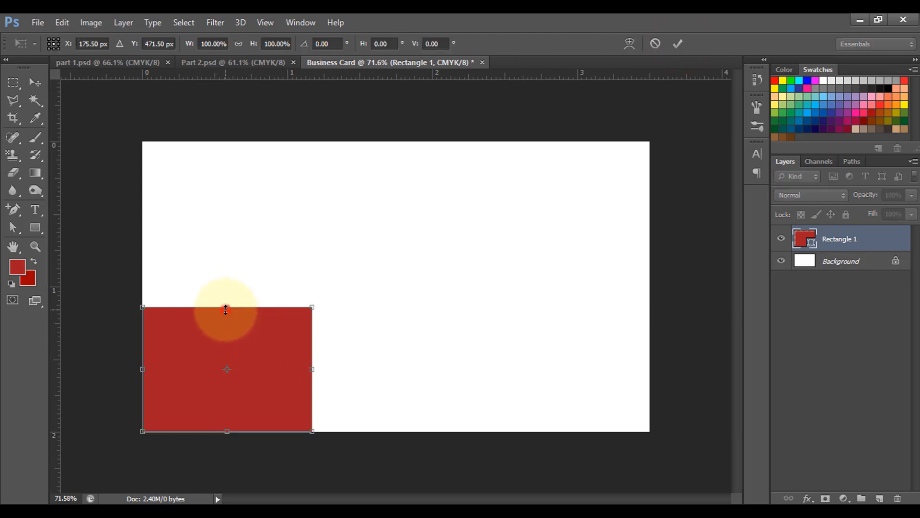
drag(226, 307, 226, 312)
key(Return)
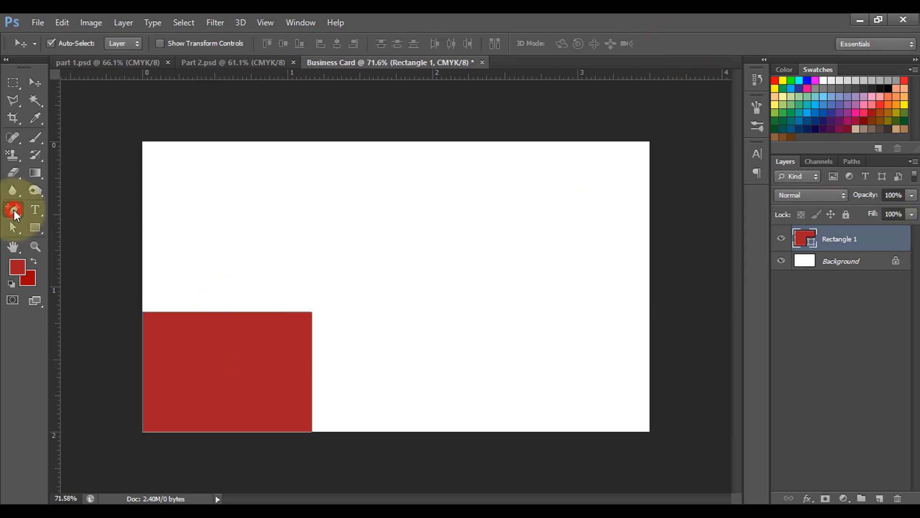
Add an anchor mid-way along the rectangle's top edge and drag it down into a concave curve.
click(14, 209)
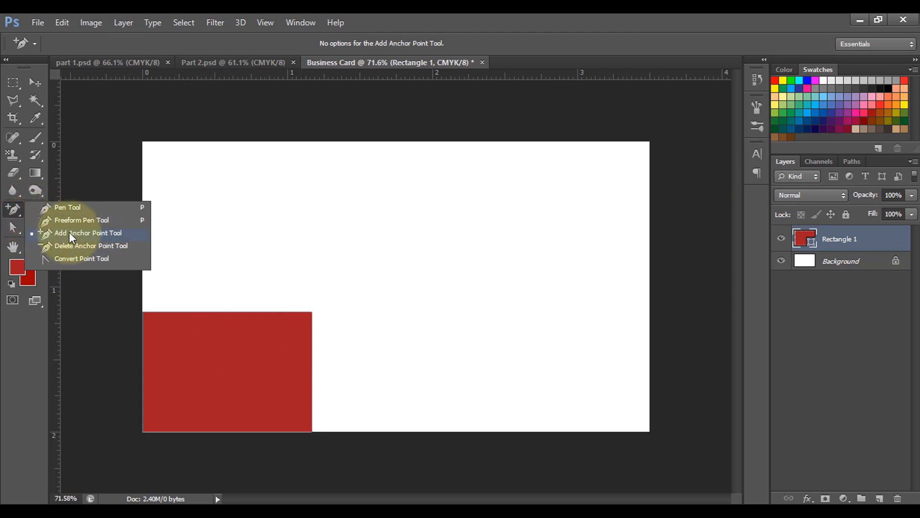
click(101, 233)
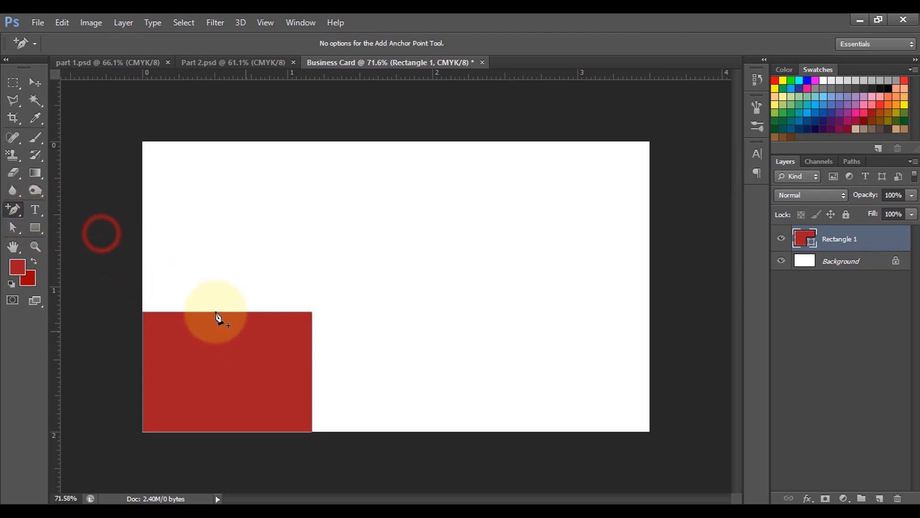
click(222, 313)
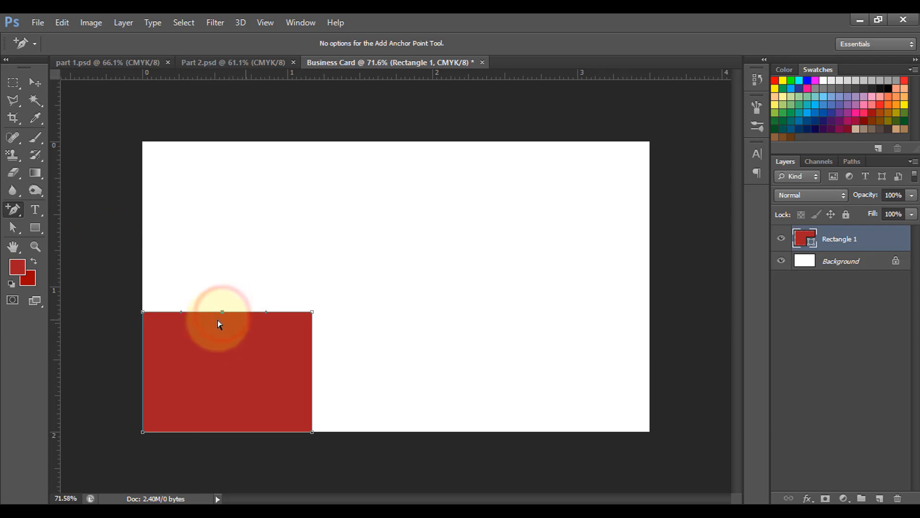
click(15, 229)
drag(16, 228, 70, 237)
drag(222, 312, 222, 334)
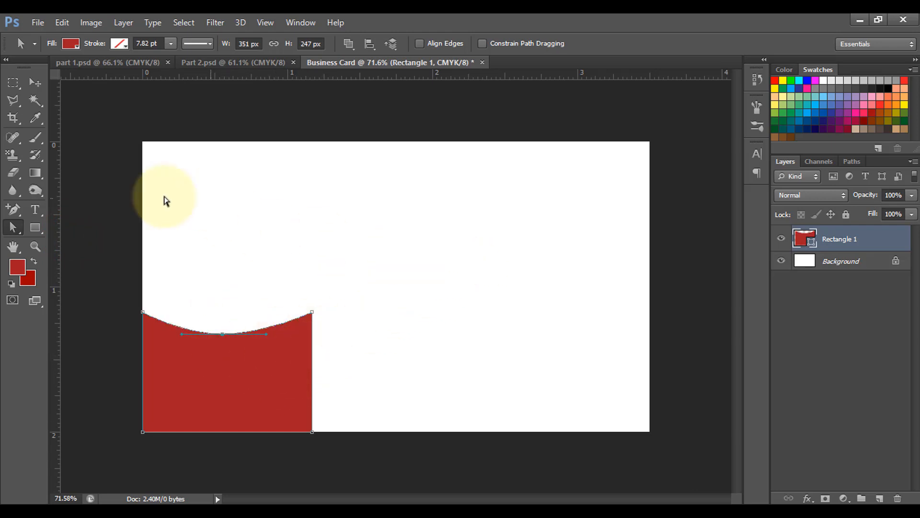
key(v)
click(229, 365)
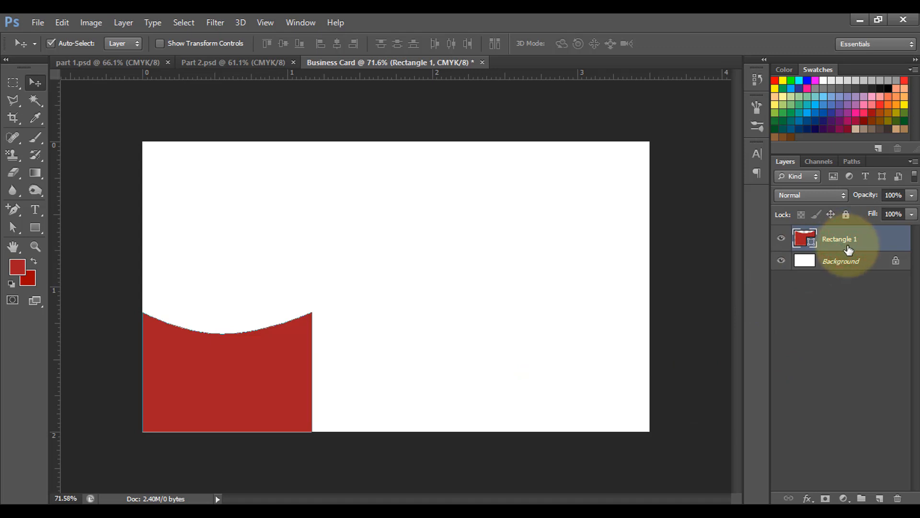
Duplicate the curved red shape twice, placing each copy further right up to the card's edge.
key(ctrl+j)
drag(241, 368, 420, 374)
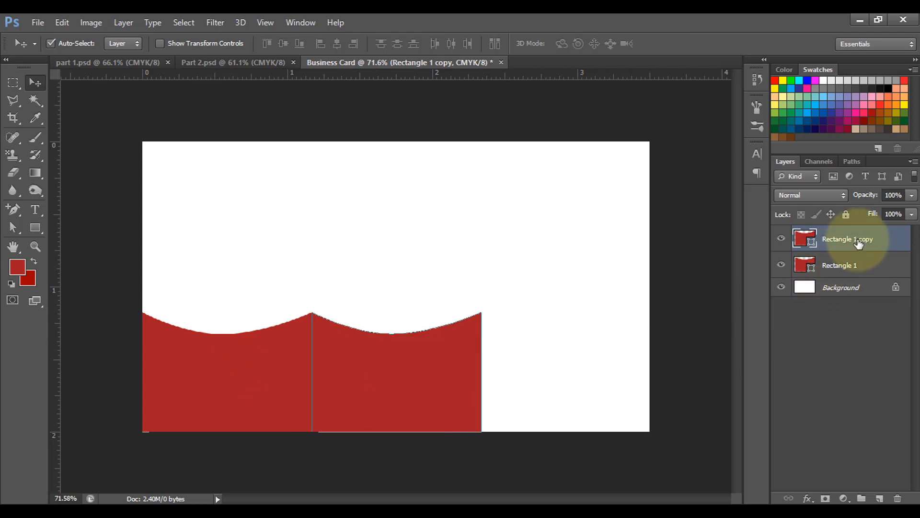
key(ctrl+j)
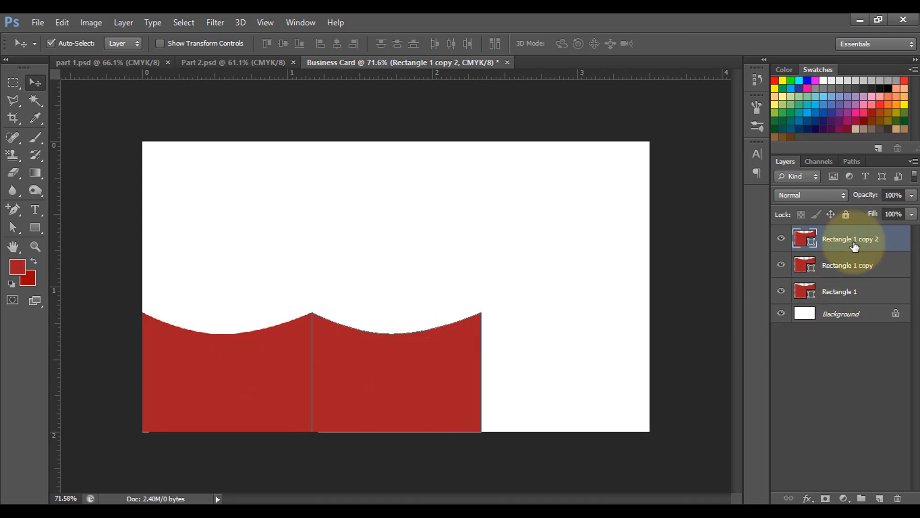
drag(403, 366, 572, 372)
Refill the middle scallop, Rectangle 1 copy, with the brighter red da040d.
click(691, 368)
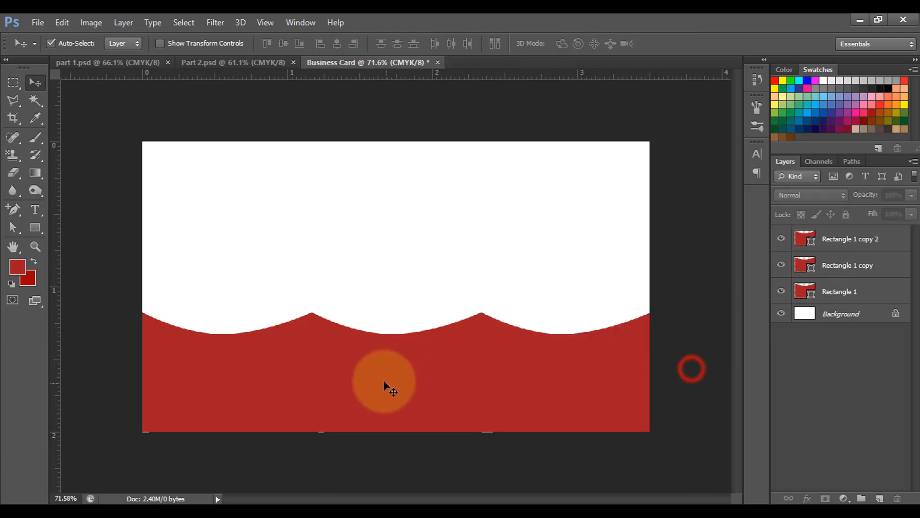
click(813, 273)
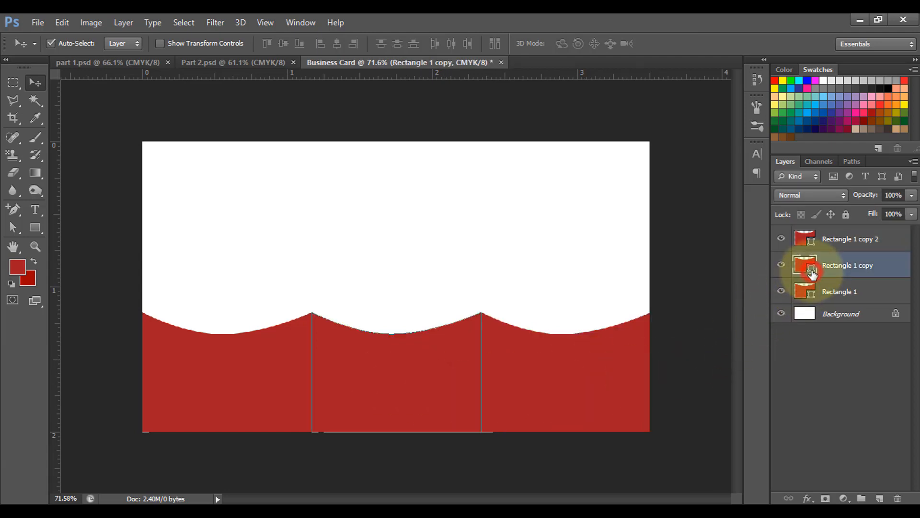
double_click(813, 270)
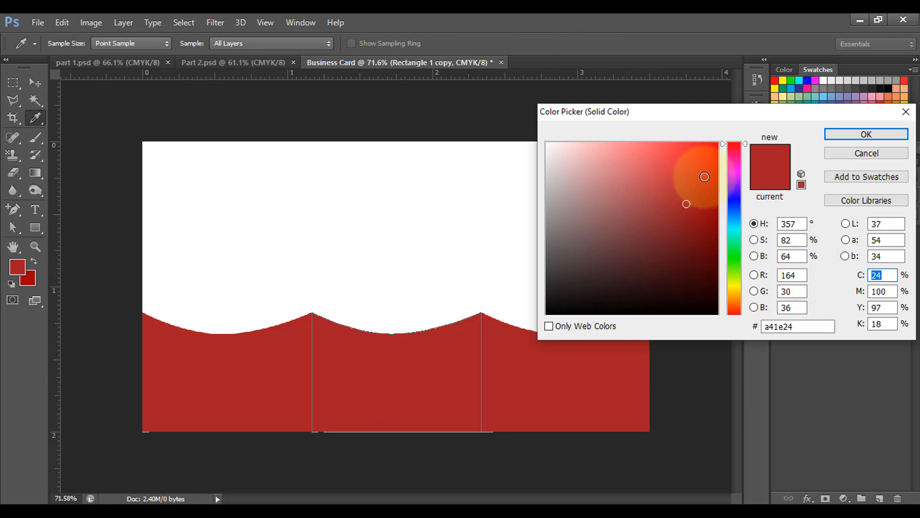
click(711, 175)
click(714, 176)
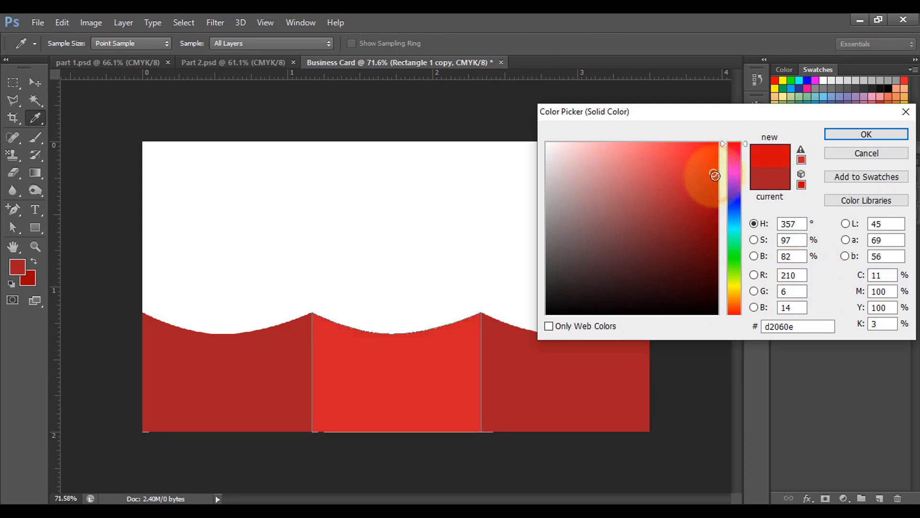
click(713, 164)
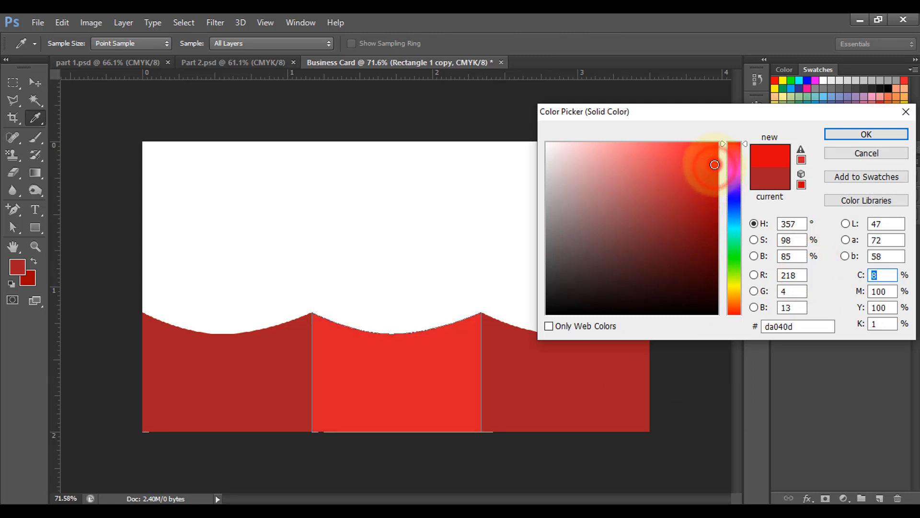
click(839, 137)
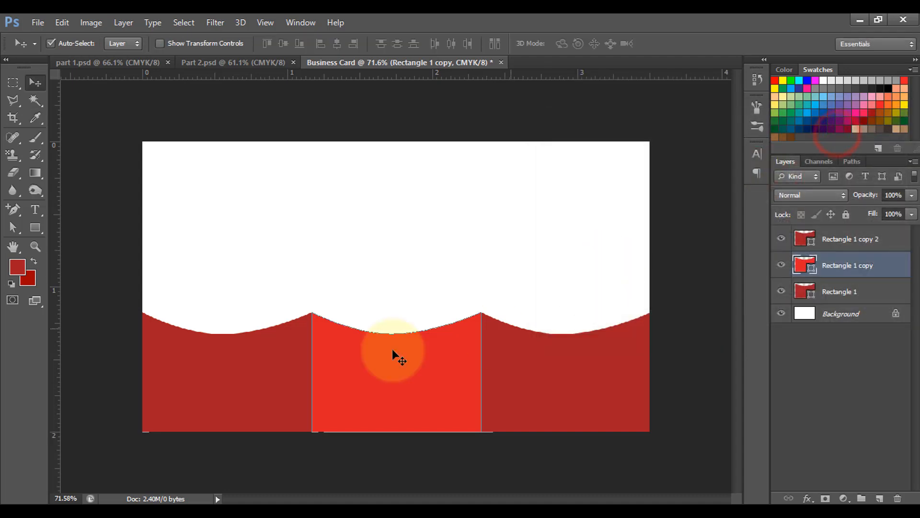
click(86, 262)
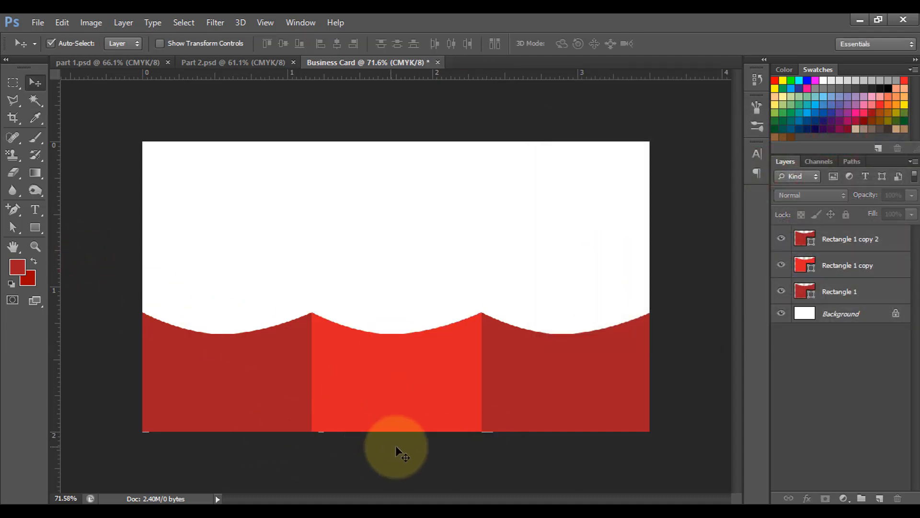
scroll(394, 450, up, 3)
scroll(392, 453, down, 3)
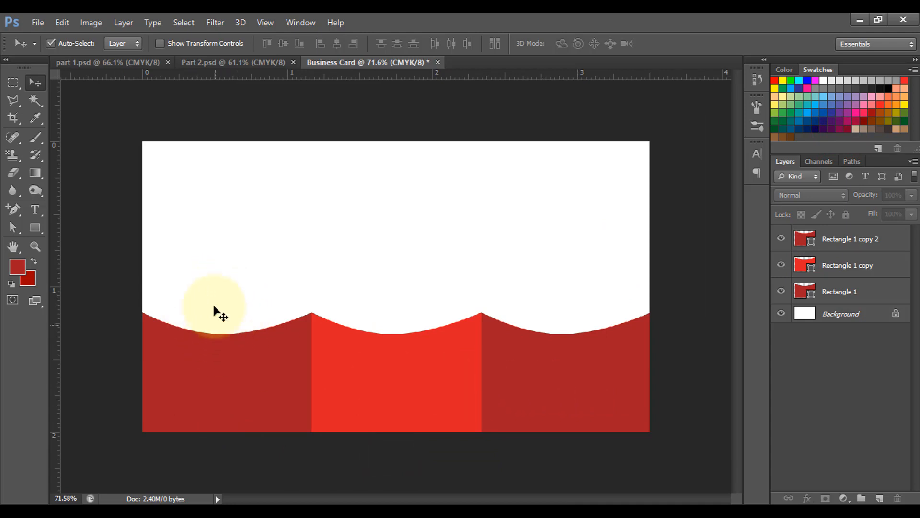
Select all three red wave layers and stretch them taller toward the card centre.
click(853, 240)
shift+click(844, 292)
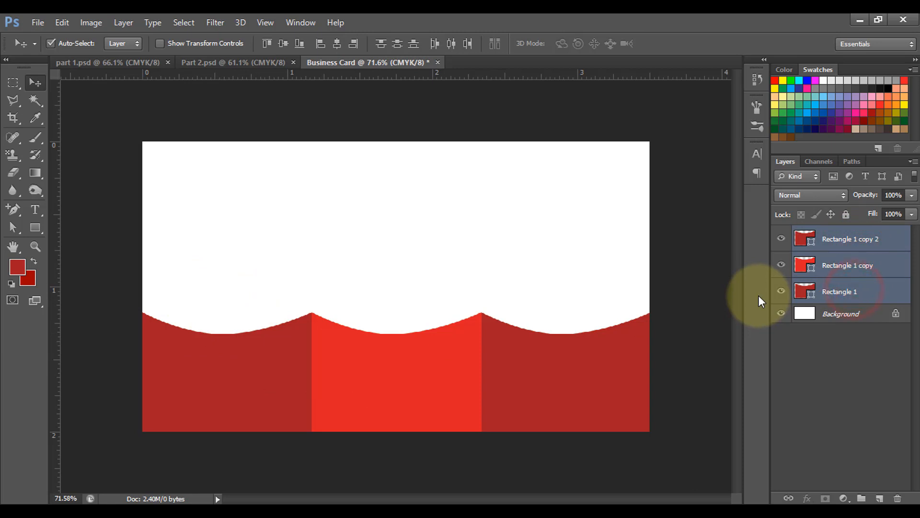
key(ctrl+t)
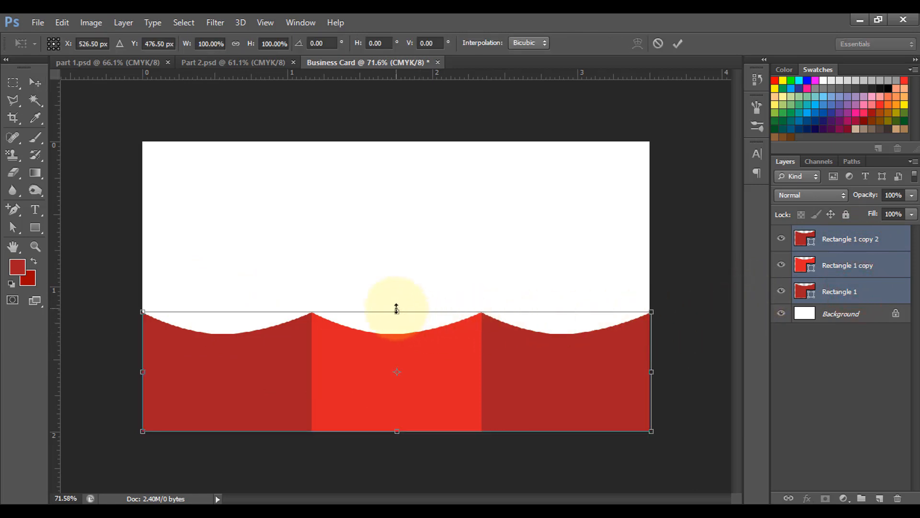
mouse_move(397, 311)
mouse_down()
mouse_move(396, 286)
mouse_move(396, 295)
mouse_up()
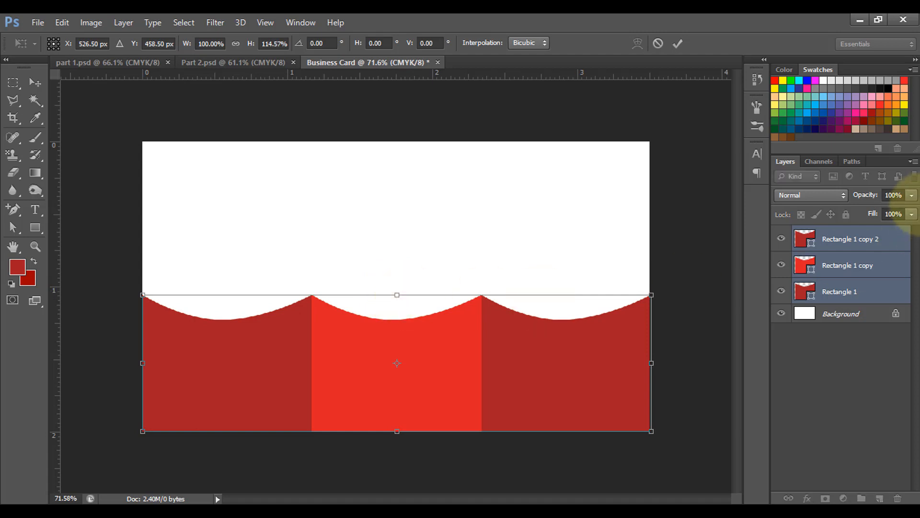
click(677, 43)
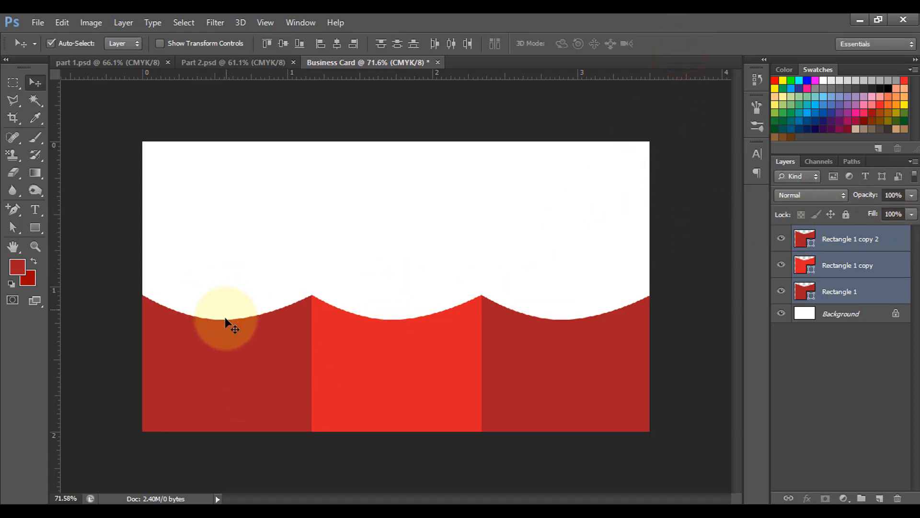
click(34, 227)
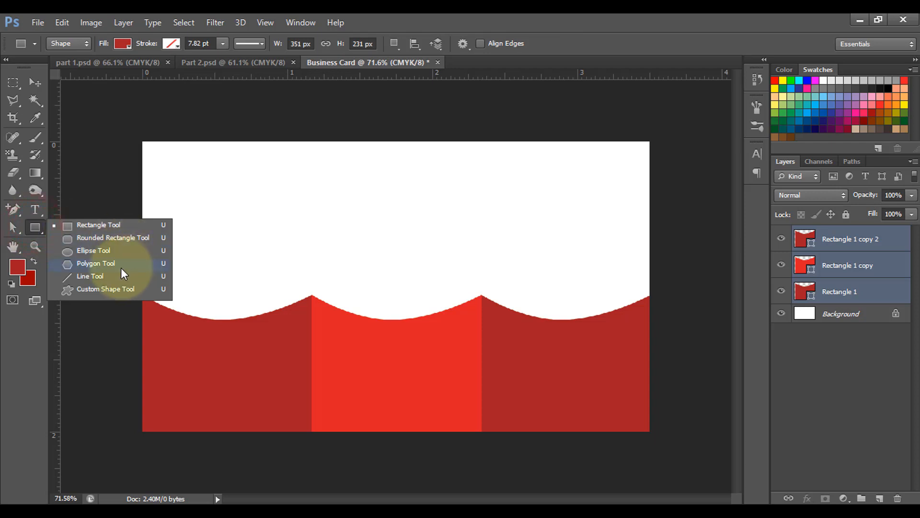
Draw a six-sided hexagon above the middle wave with a 3.5 pt white outline.
click(119, 266)
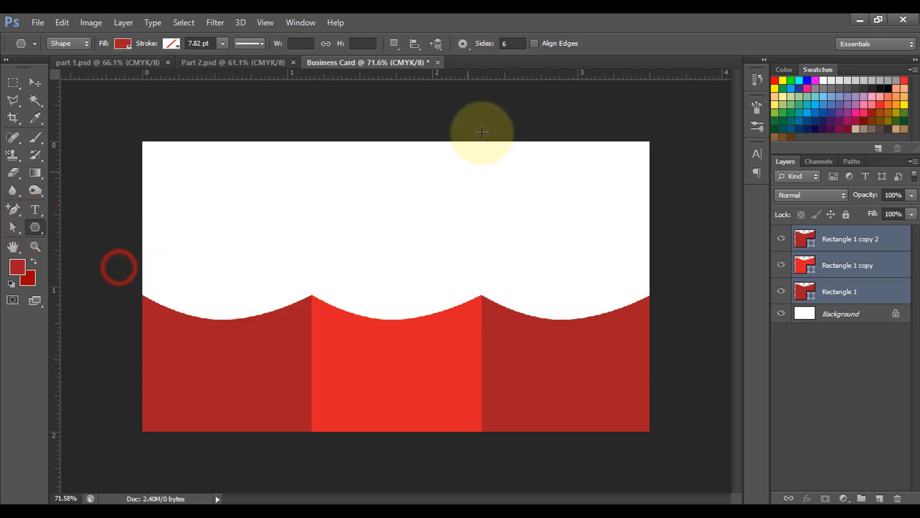
click(515, 45)
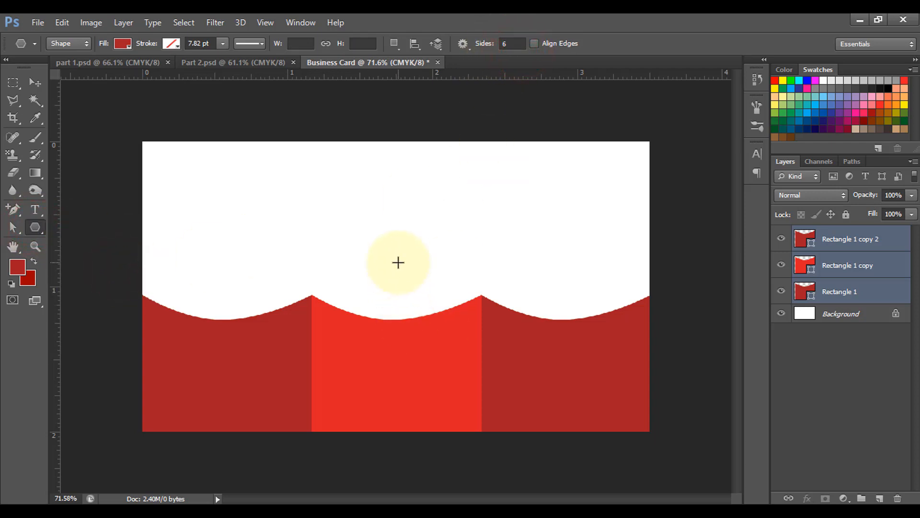
drag(398, 262, 398, 303)
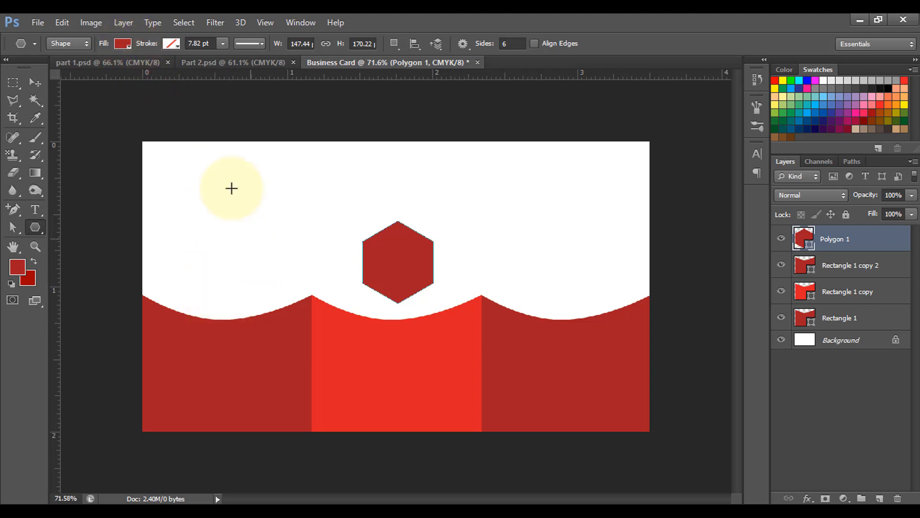
click(173, 43)
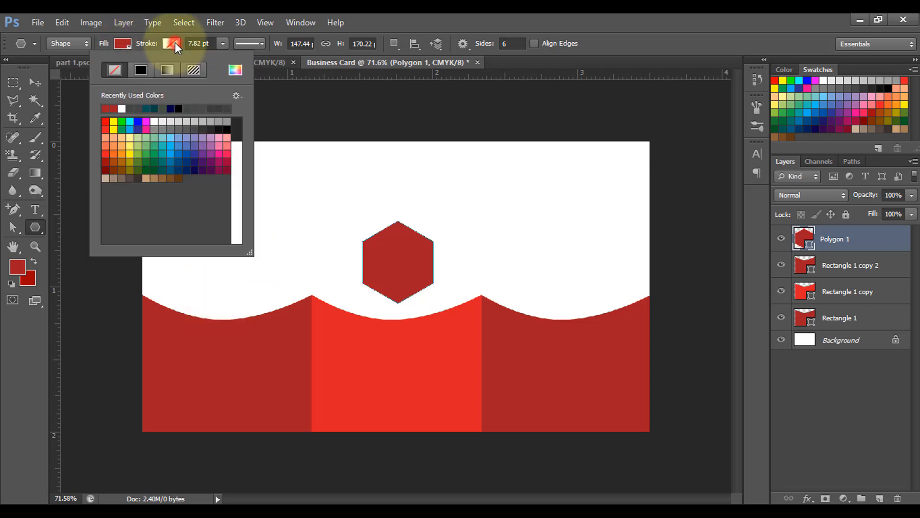
click(105, 108)
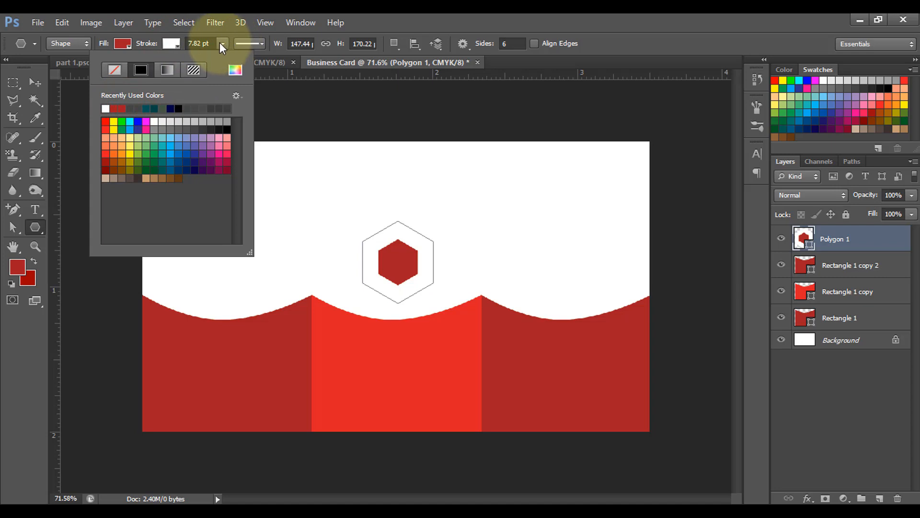
click(222, 43)
double_click(197, 46)
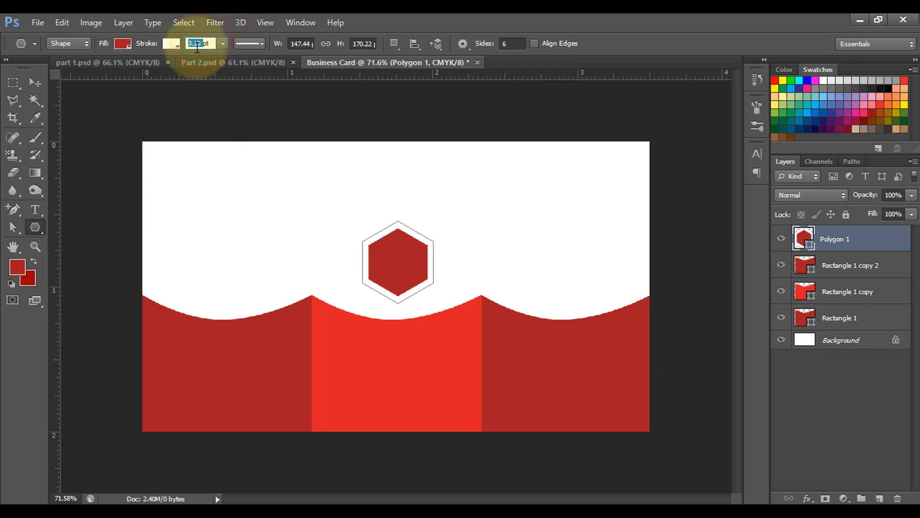
text(3.5)
key(Return)
click(35, 82)
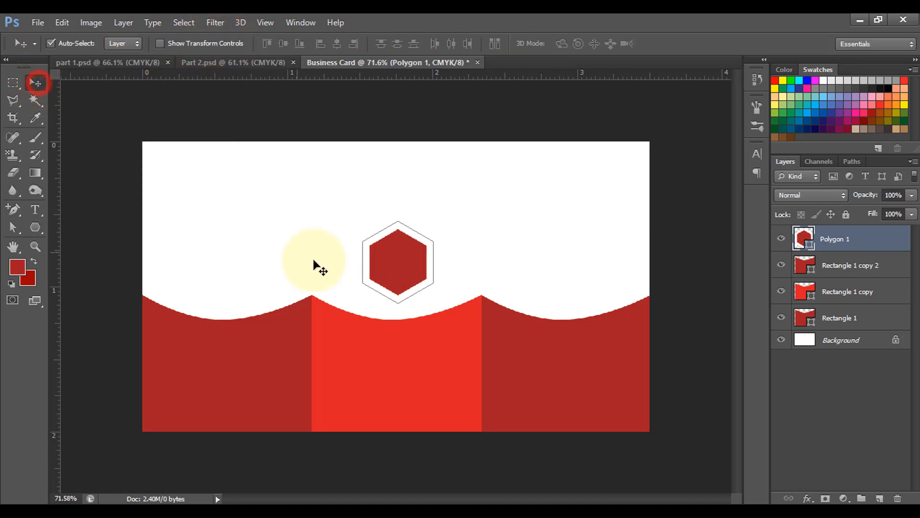
Move the hexagon onto the left wave and place copies on the middle and right red panels.
drag(403, 261, 232, 316)
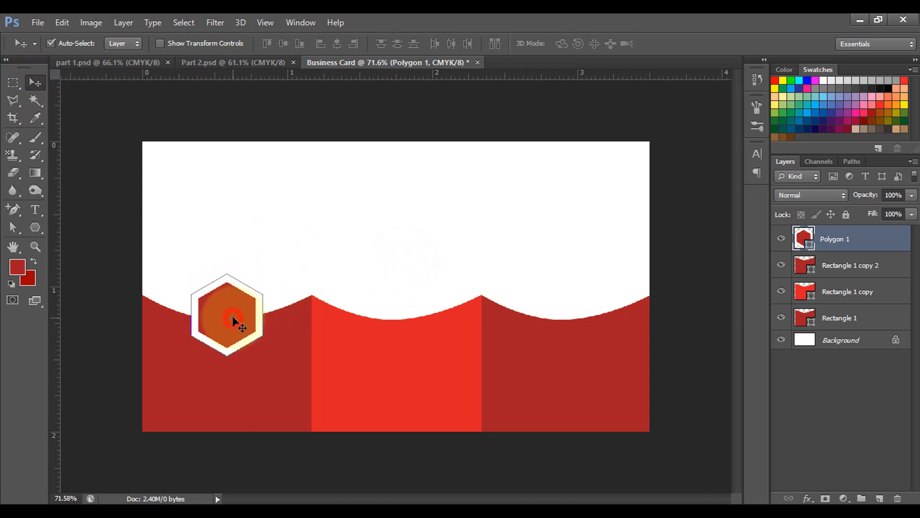
click(120, 229)
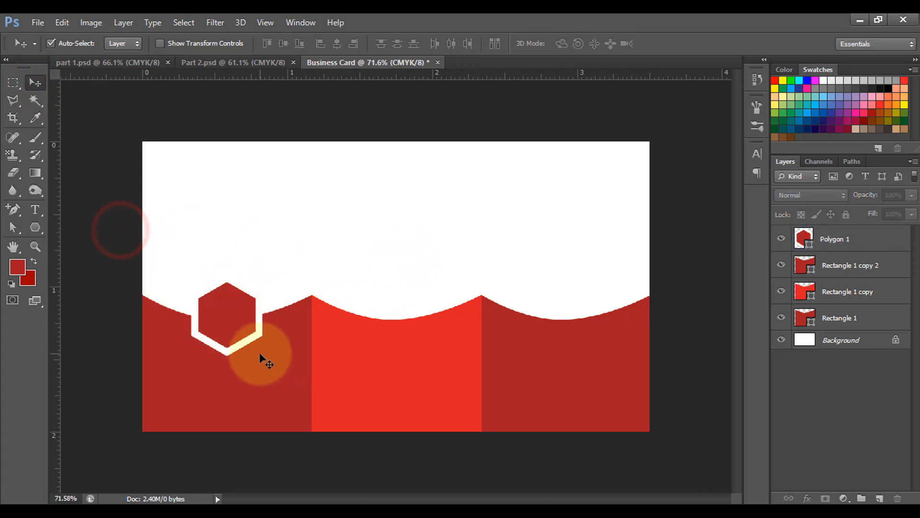
click(851, 240)
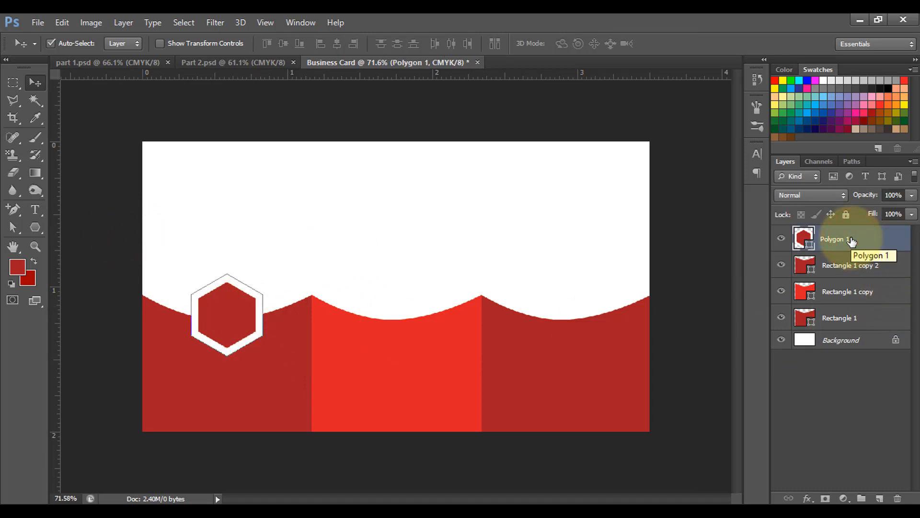
key(ctrl+j)
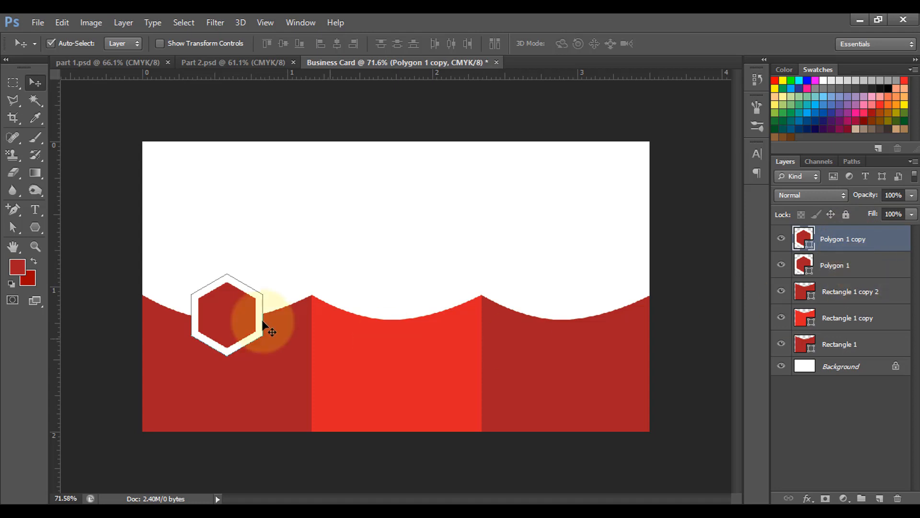
drag(234, 317, 396, 317)
click(845, 241)
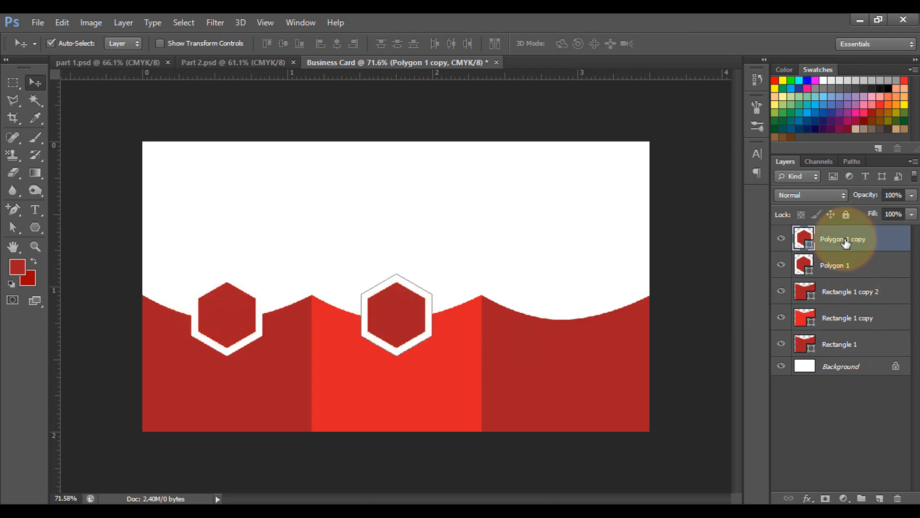
key(ctrl+j)
drag(400, 313, 566, 311)
drag(565, 307, 564, 306)
click(836, 267)
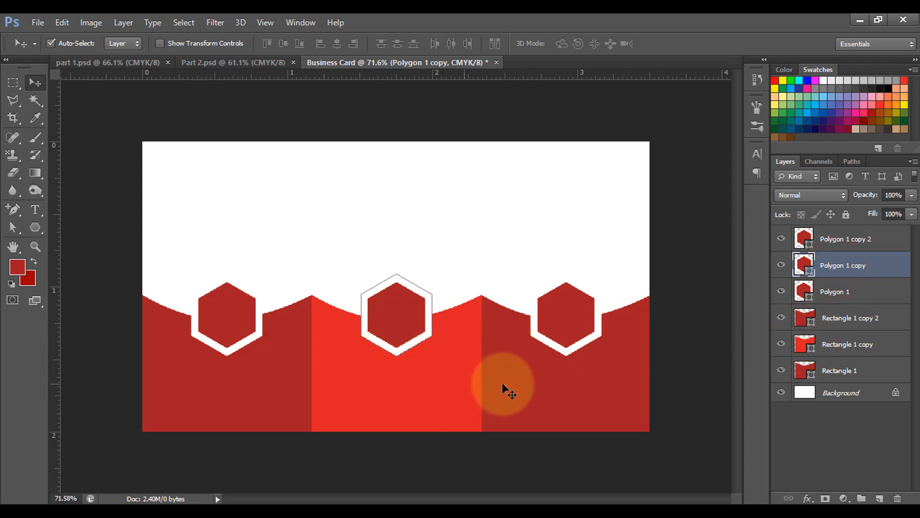
Refill the middle hexagon with the middle panel's brighter red dc1f26.
key(i)
double_click(804, 268)
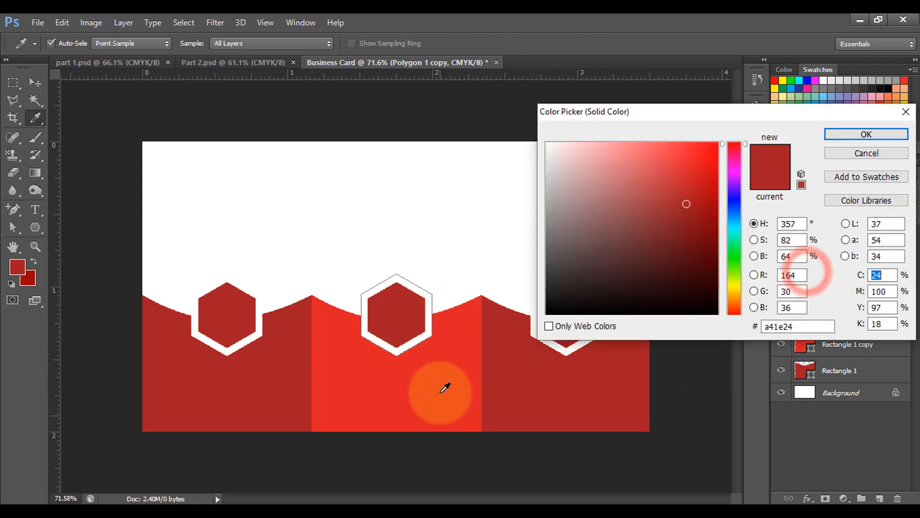
click(446, 383)
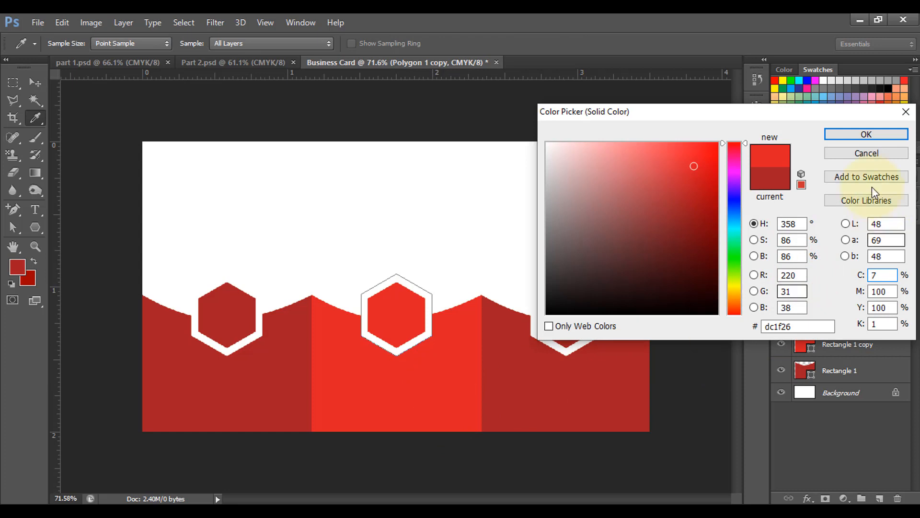
click(854, 136)
Deselect the hexagon and select the Polygon 1 copy 2 layer.
click(112, 212)
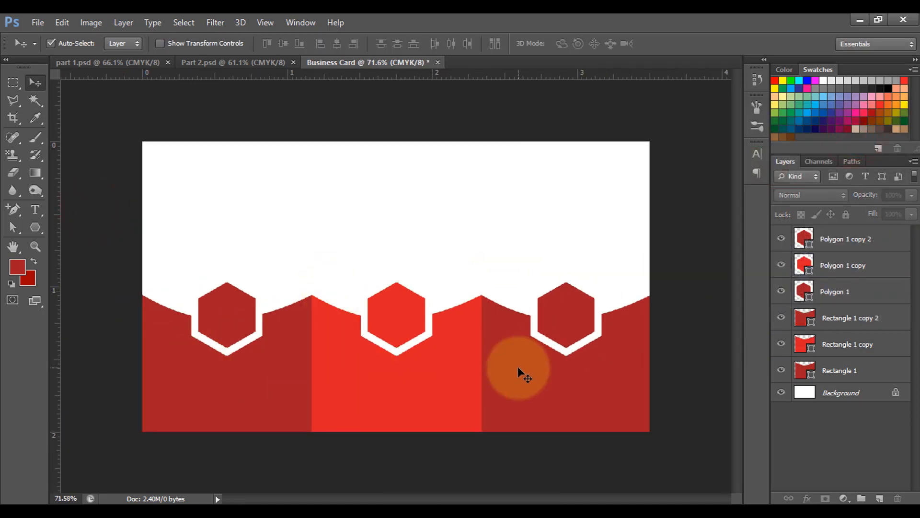
click(205, 337)
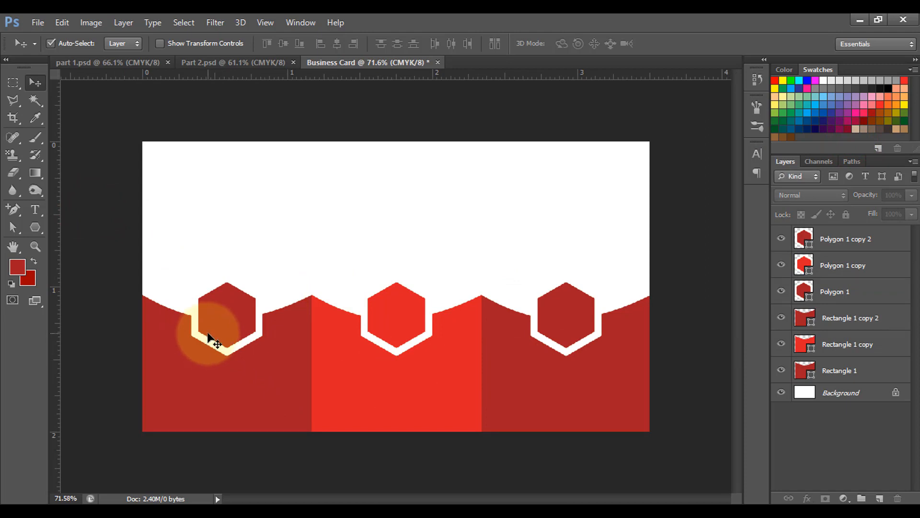
click(225, 310)
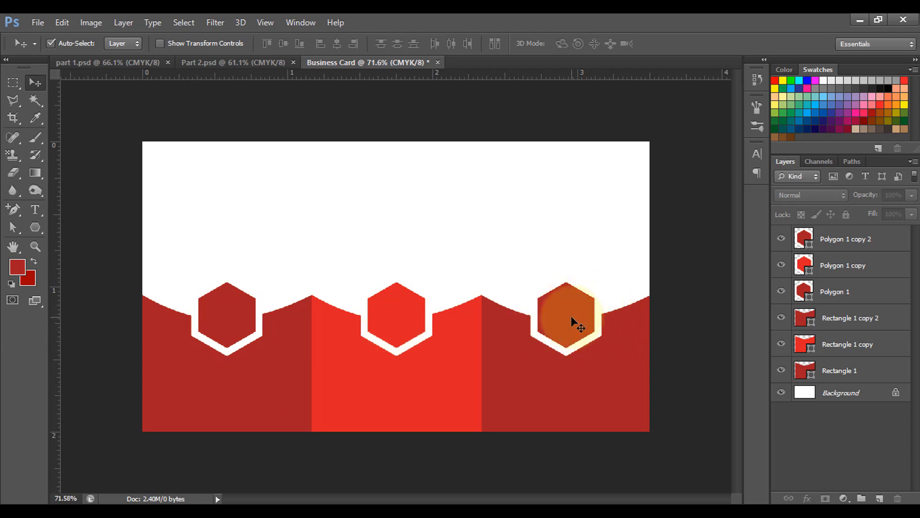
click(843, 242)
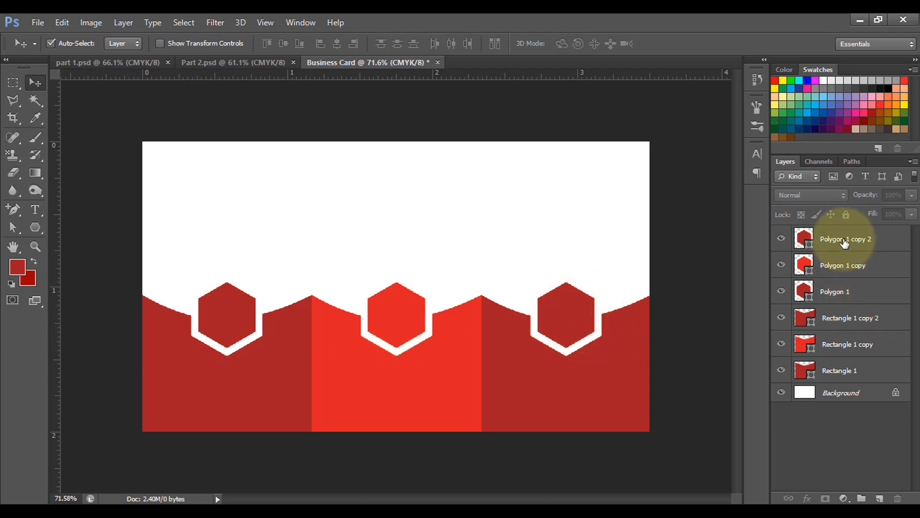
Group the layers from Polygon 1 copy 2 down to Rectangle 1 into a folder named Shape.
shift+click(846, 370)
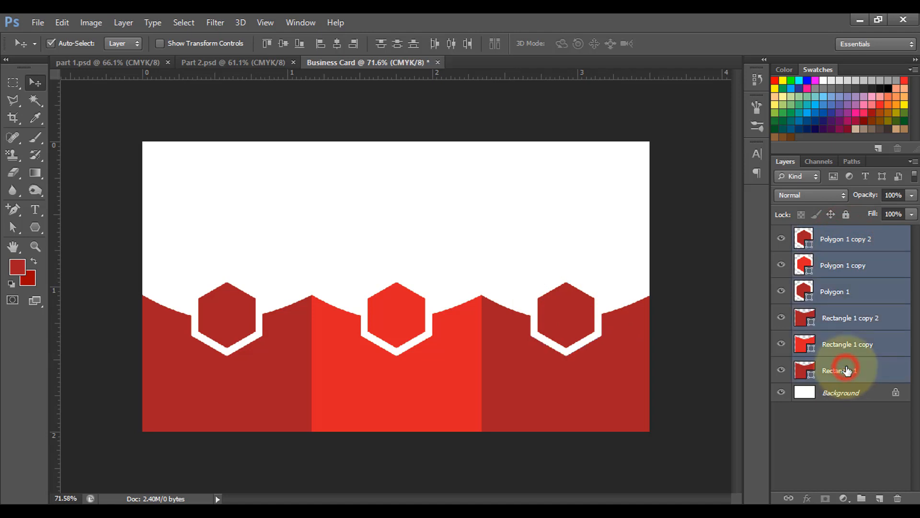
key(ctrl+g)
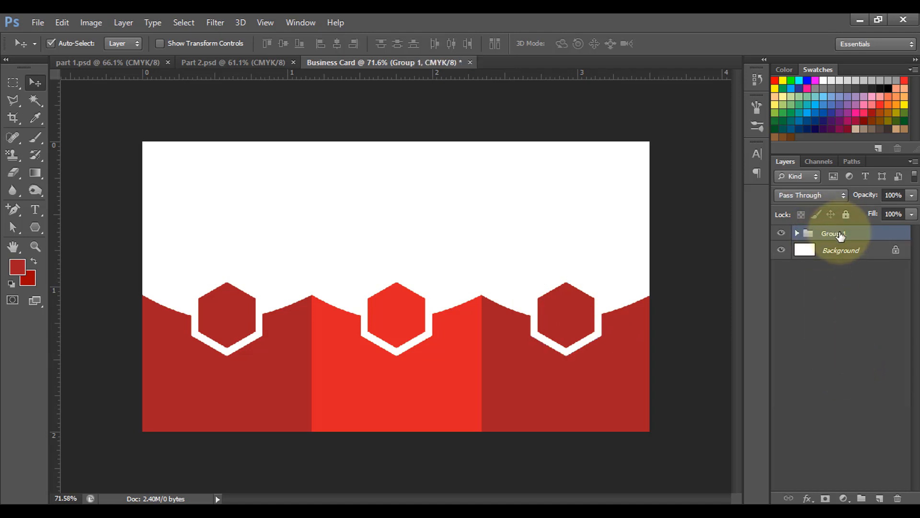
double_click(840, 234)
text(Shape)
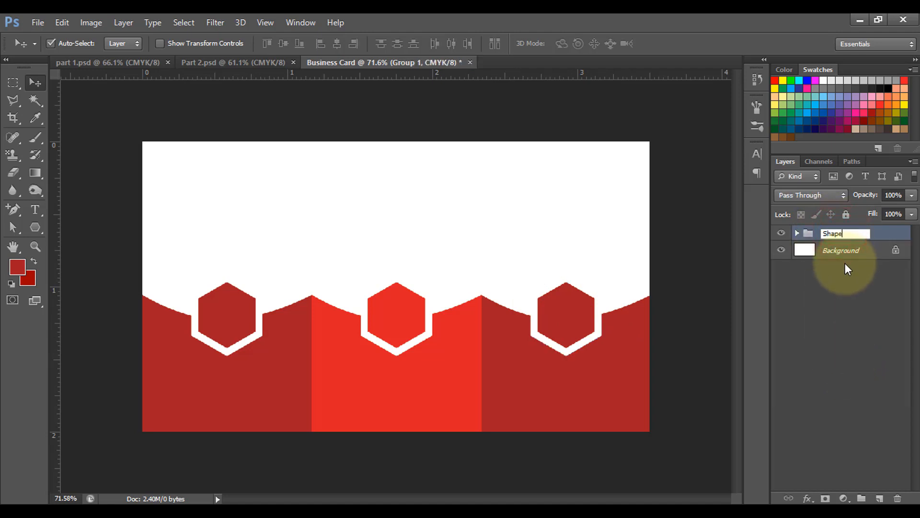
click(820, 362)
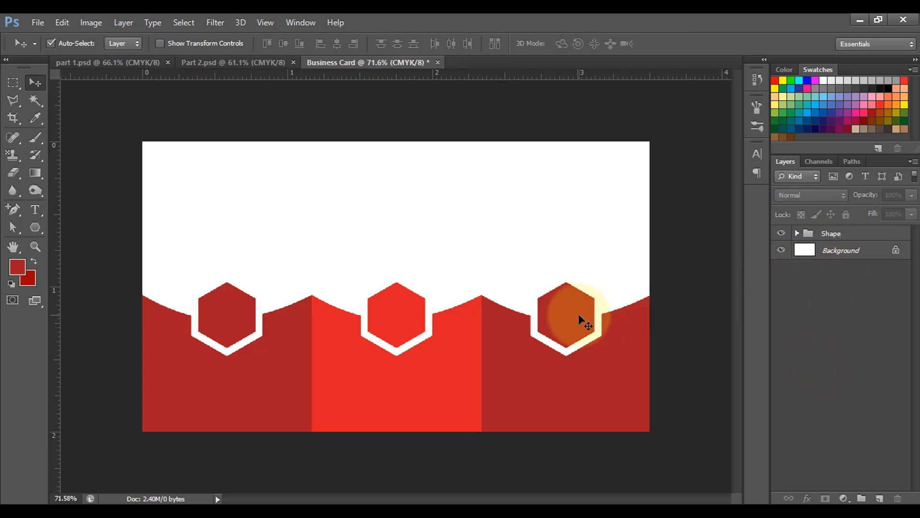
Choose the Type tool and set its text colour to dark grey 464646.
click(36, 210)
click(433, 44)
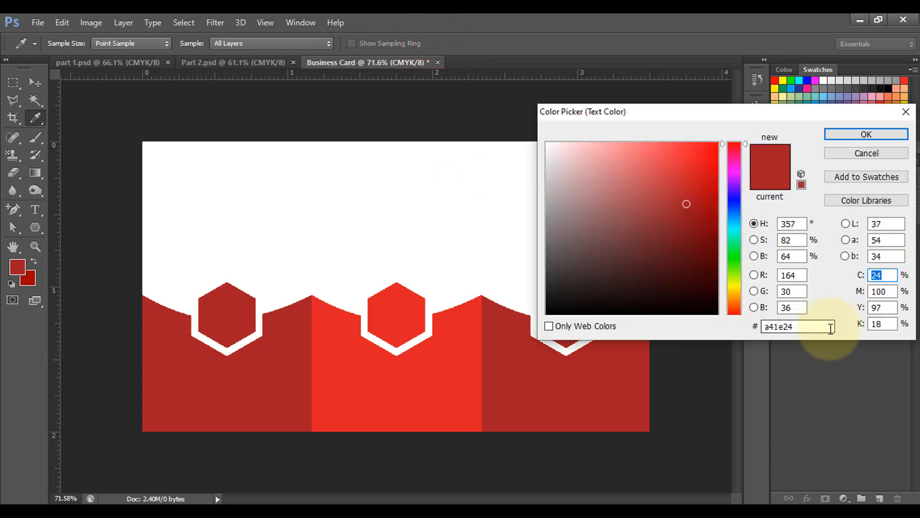
click(812, 326)
text(464646)
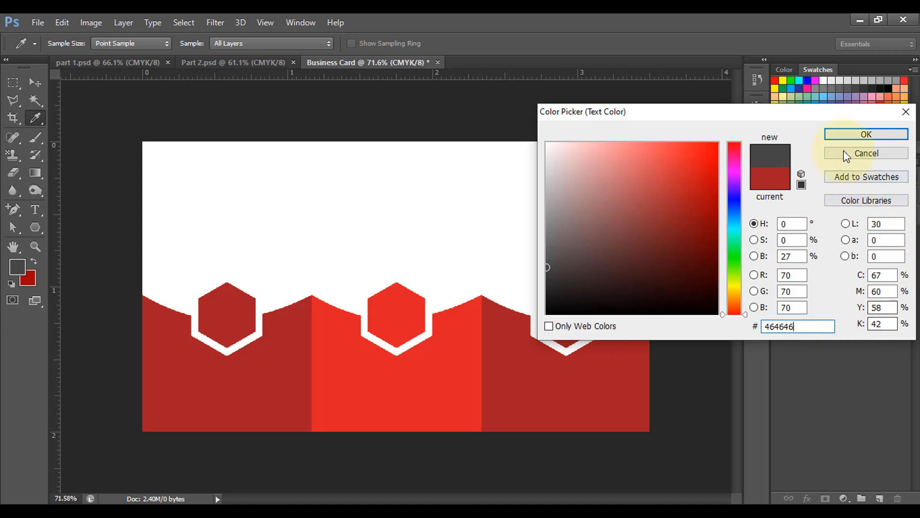
click(858, 135)
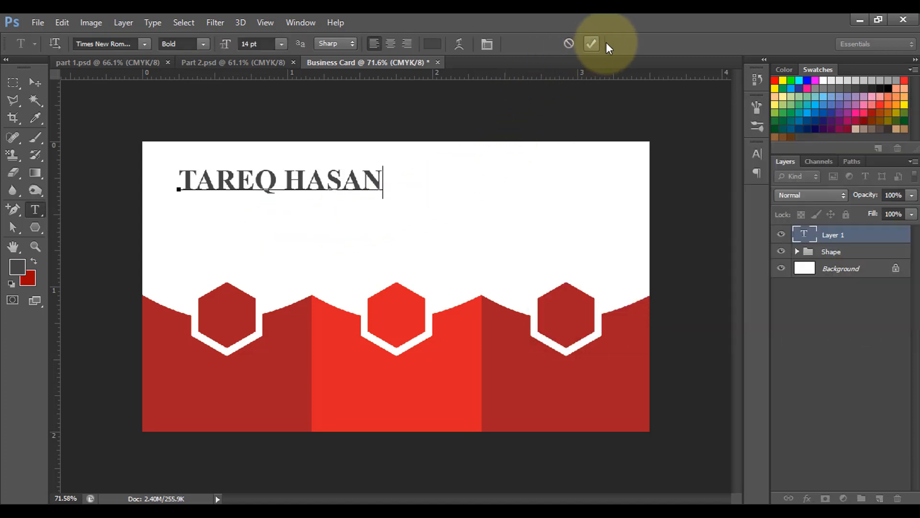
Commit the name text, scale it to about 73%, and move it further left.
click(589, 44)
key(ctrl+t)
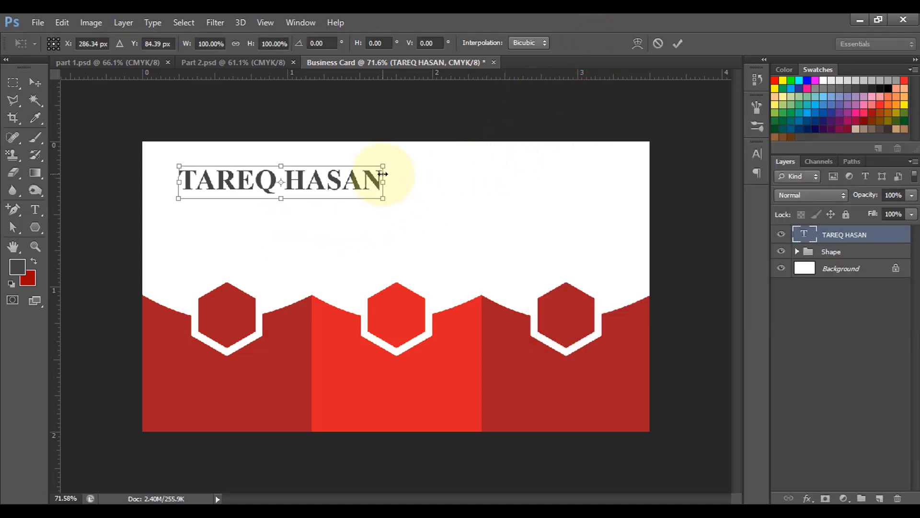
drag(384, 164, 358, 170)
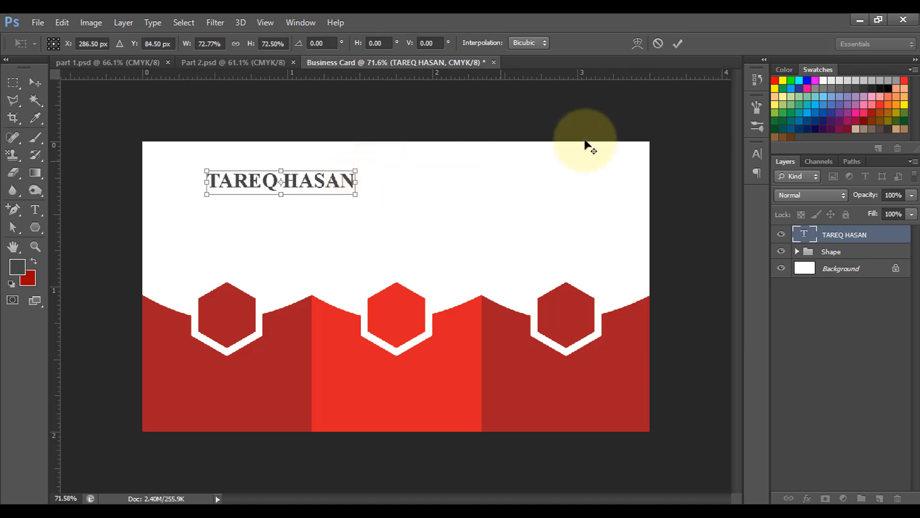
click(678, 44)
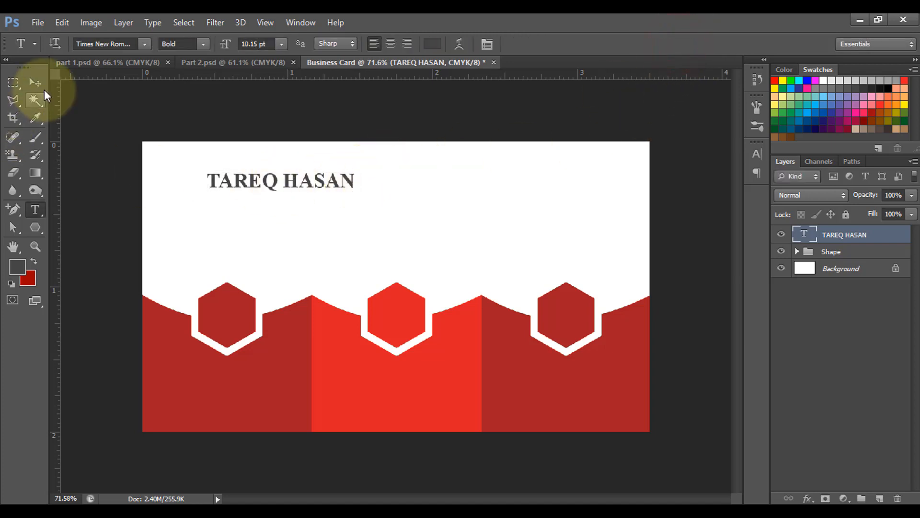
click(36, 85)
drag(252, 181, 220, 199)
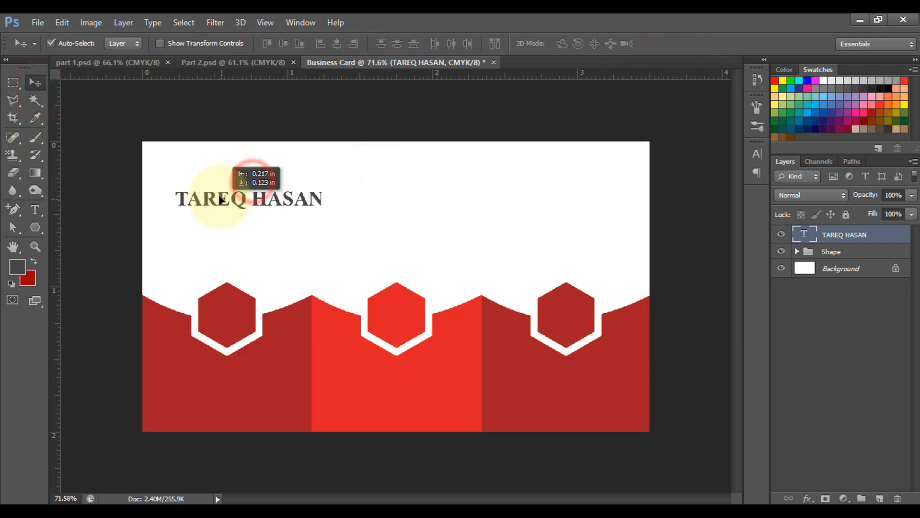
Add a smaller 'Photoshop Tutorial' line under the name and nudge both lines down.
drag(220, 200, 210, 183)
drag(247, 181, 247, 203)
click(32, 210)
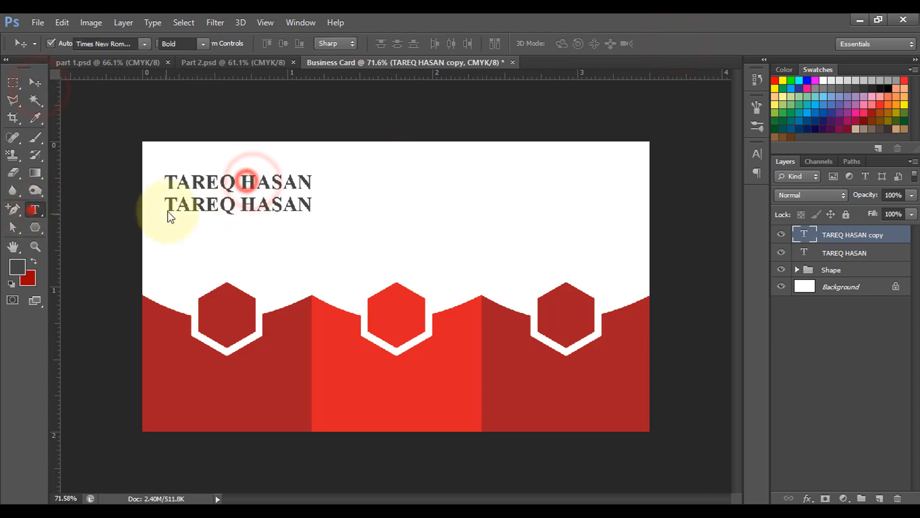
text(Photoshop Tutorial)
drag(166, 208, 312, 201)
click(593, 44)
key(ctrl+t)
click(678, 44)
click(36, 82)
drag(207, 206, 188, 204)
shift+click(845, 253)
key(Down)
key(Down)
key(Down)
key(Down)
key(Down)
key(Down)
key(Down)
key(Down)
key(Down)
key(Down)
key(Down)
key(Down)
key(Down)
key(Down)
key(Down)
key(Down)
key(Down)
key(Down)
key(Down)
key(Down)
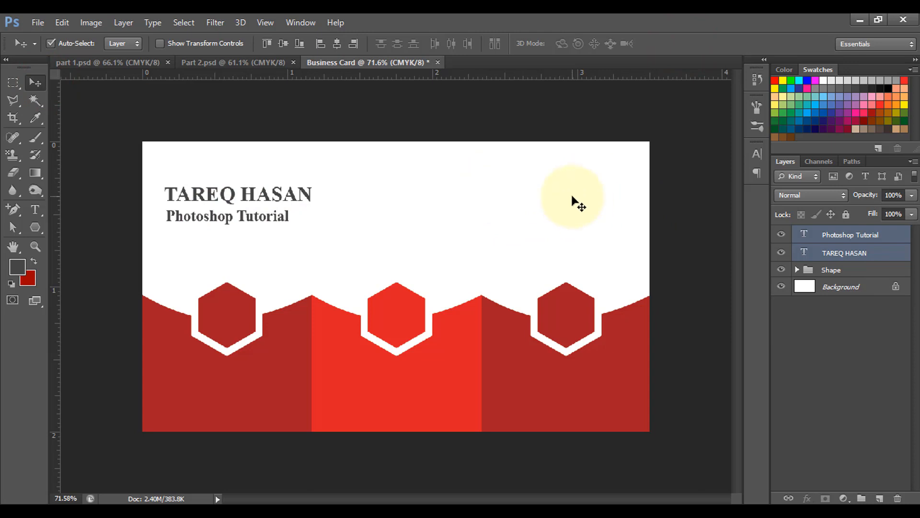
Copy both lines to the right side, renaming the top one 'Tareq Academy'.
drag(211, 193, 608, 209)
click(35, 214)
text(Tareq Academy)
click(590, 44)
click(43, 84)
click(522, 216)
key(ctrl+t)
click(678, 42)
drag(545, 219, 533, 220)
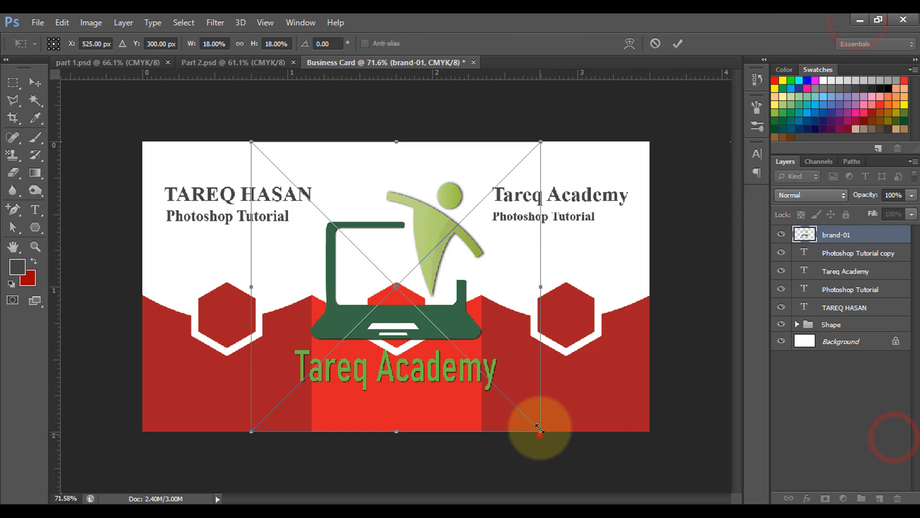
Size the placed brand-01 logo and position it at the card's top centre.
drag(540, 433, 439, 329)
drag(403, 297, 411, 213)
drag(447, 244, 454, 252)
drag(412, 218, 404, 220)
click(684, 42)
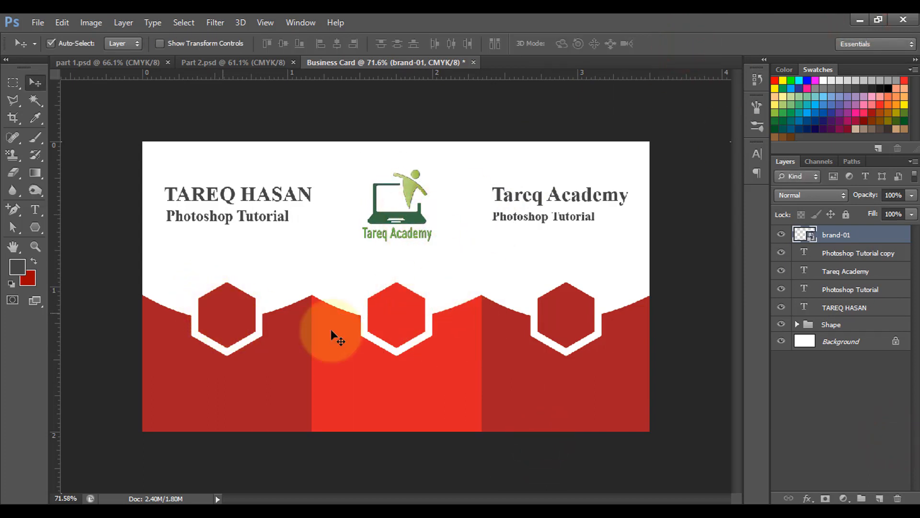
Group the logo and four text layers as Text, then put brand-01 in its own group.
ctrl+click(844, 309)
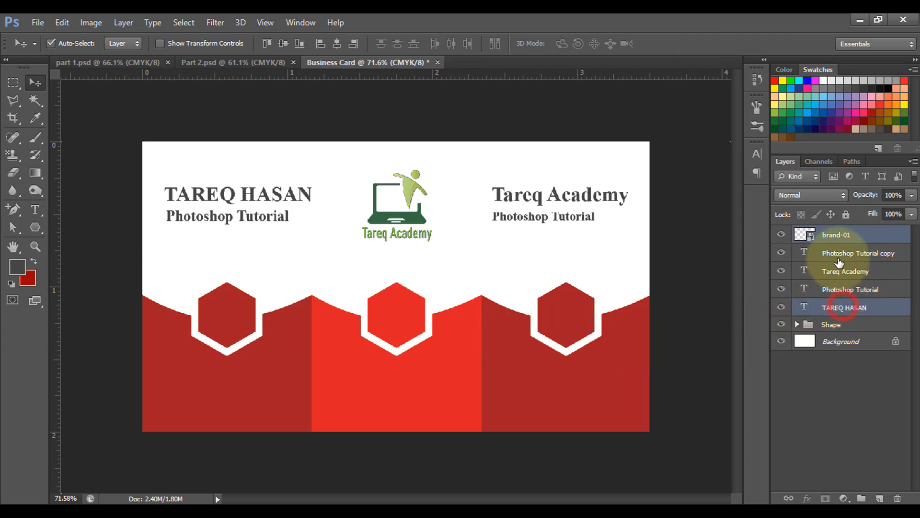
ctrl+click(836, 253)
ctrl+click(842, 272)
ctrl+click(836, 292)
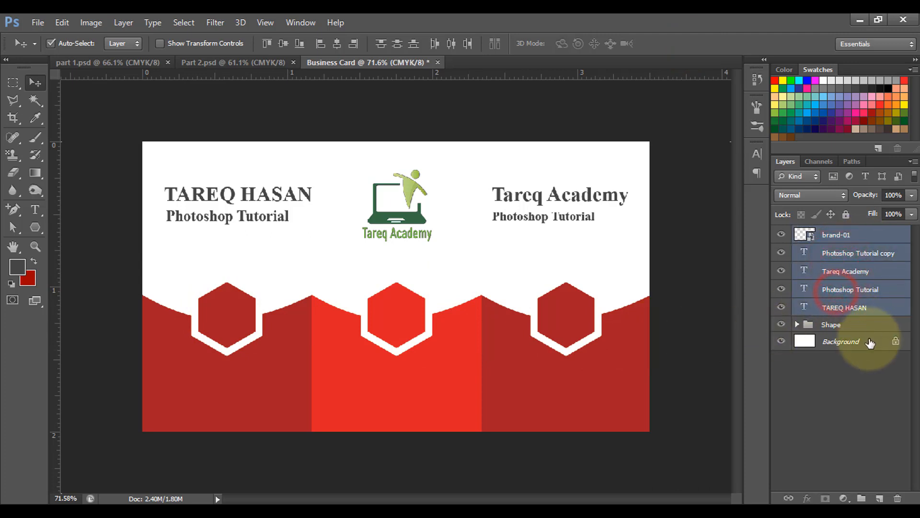
key(ctrl+g)
double_click(835, 233)
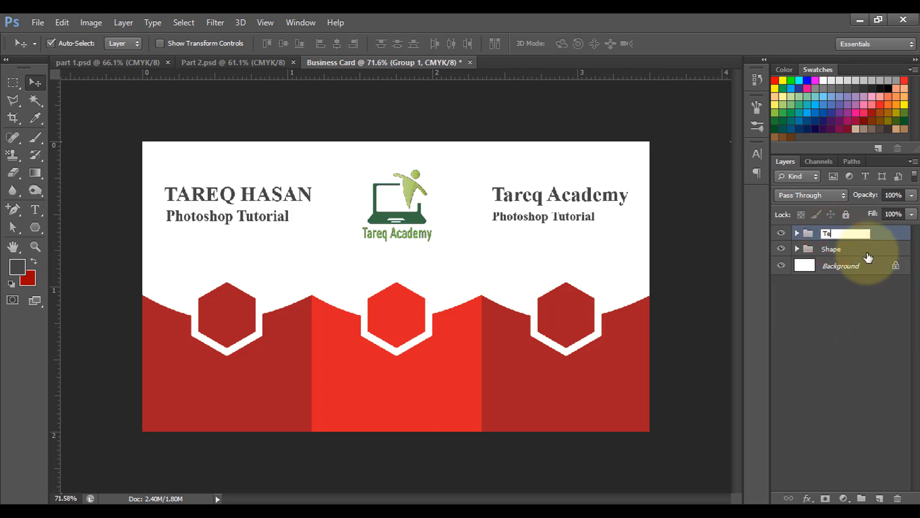
click(798, 252)
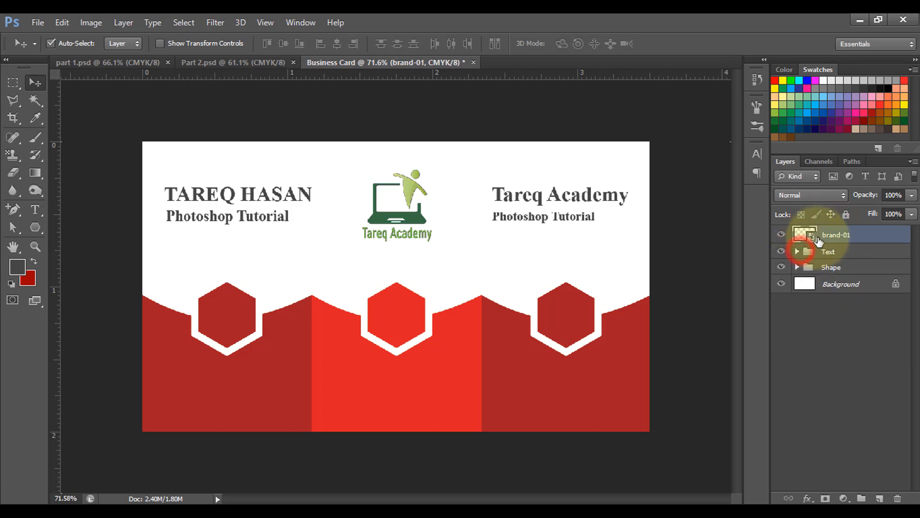
click(839, 235)
key(ctrl+g)
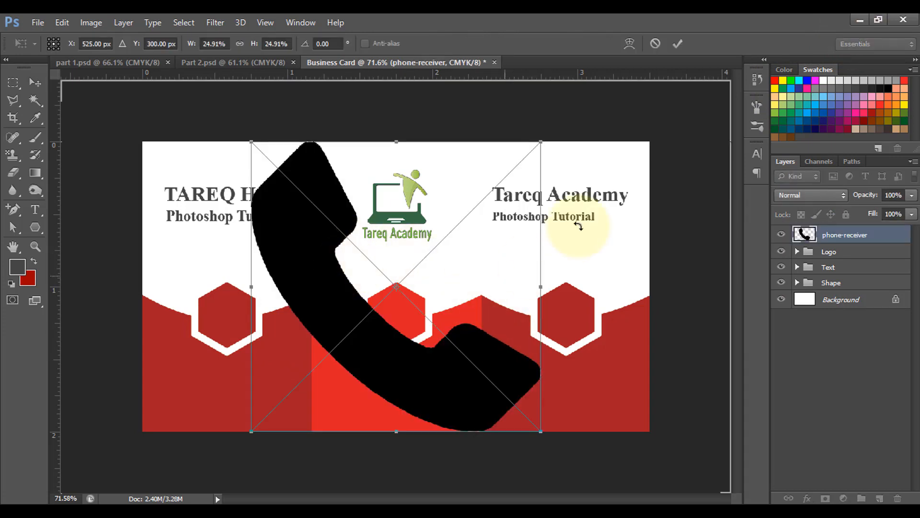
Shrink the phone receiver icon to about 4% to fit the left hexagon.
drag(541, 142, 238, 331)
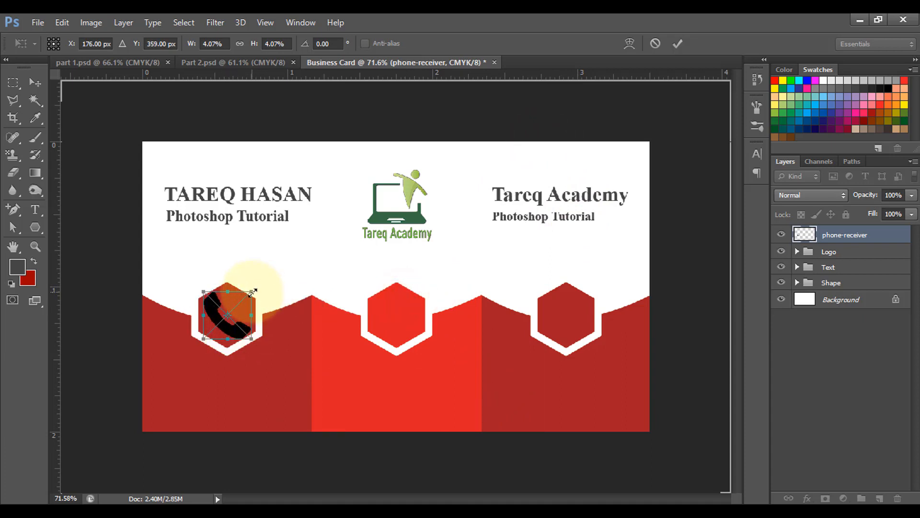
drag(250, 292, 250, 296)
click(677, 45)
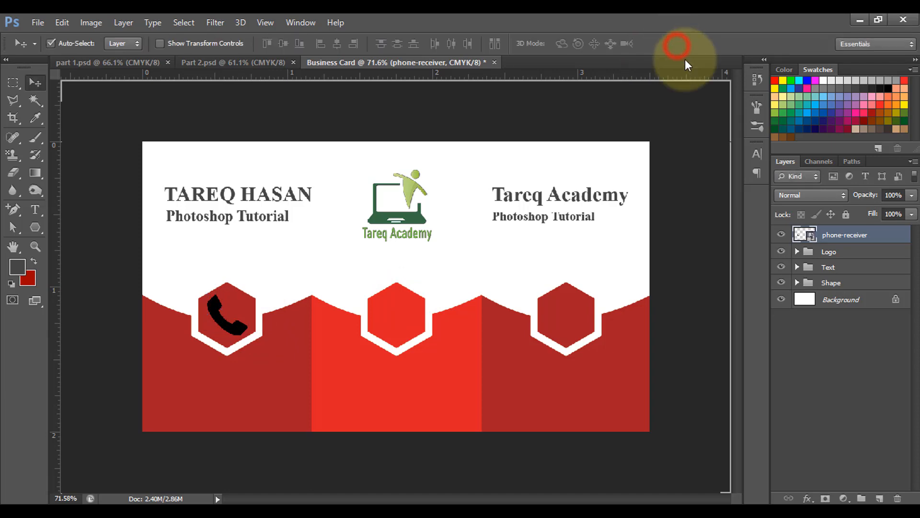
Open the phone icon's contents and change its fill to white.
double_click(810, 242)
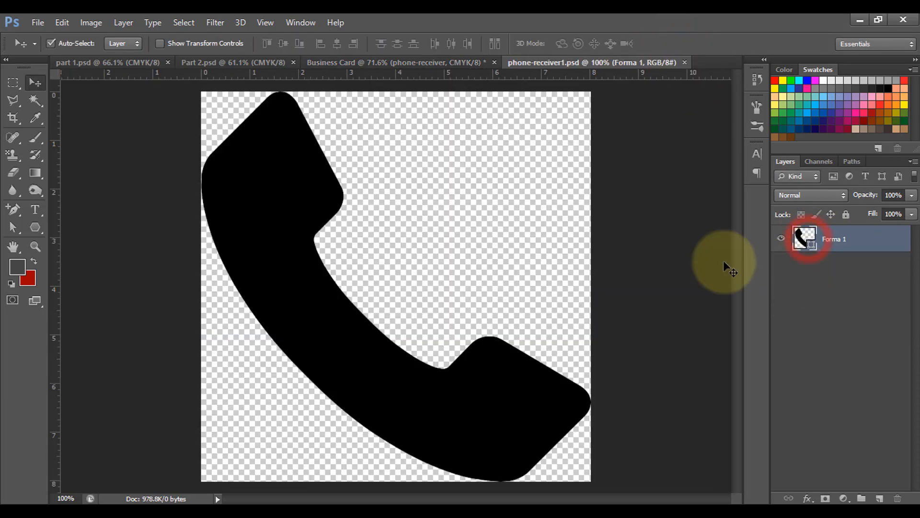
key(i)
double_click(813, 244)
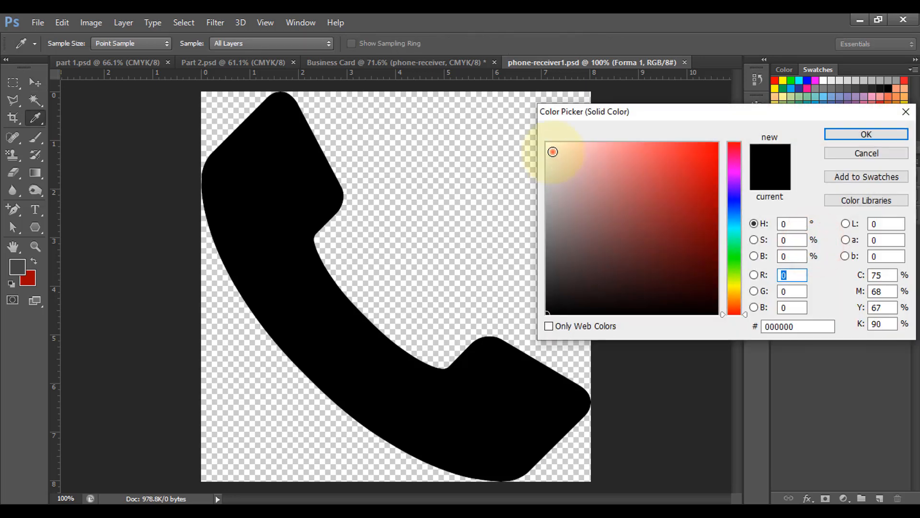
click(548, 144)
click(867, 136)
Close the phone icon file and recolour the envelope icon white.
key(v)
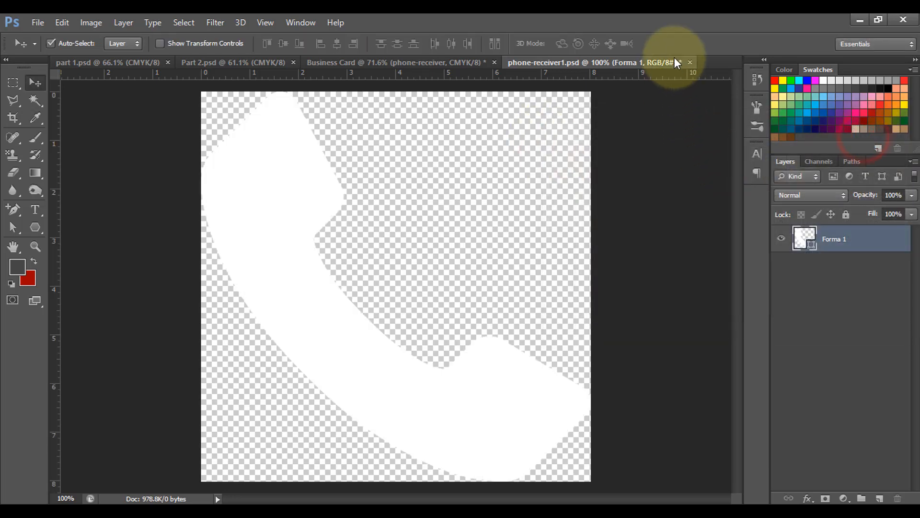
click(691, 62)
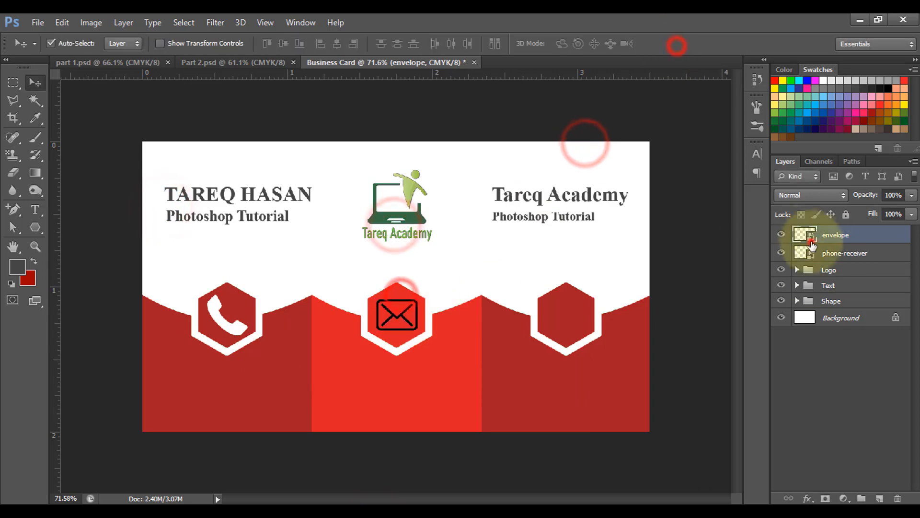
double_click(809, 236)
click(865, 134)
click(646, 62)
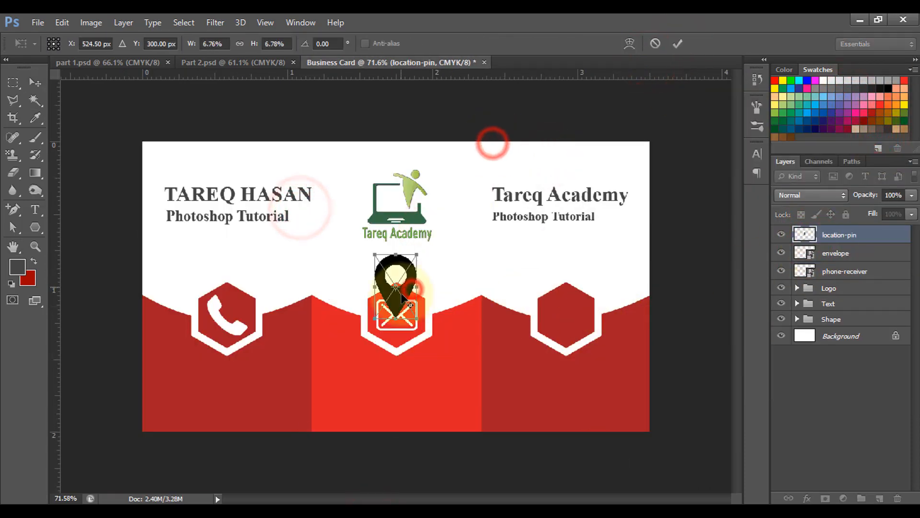
Shrink the location pin into the right hexagon and open its file for recolouring.
drag(395, 287, 569, 298)
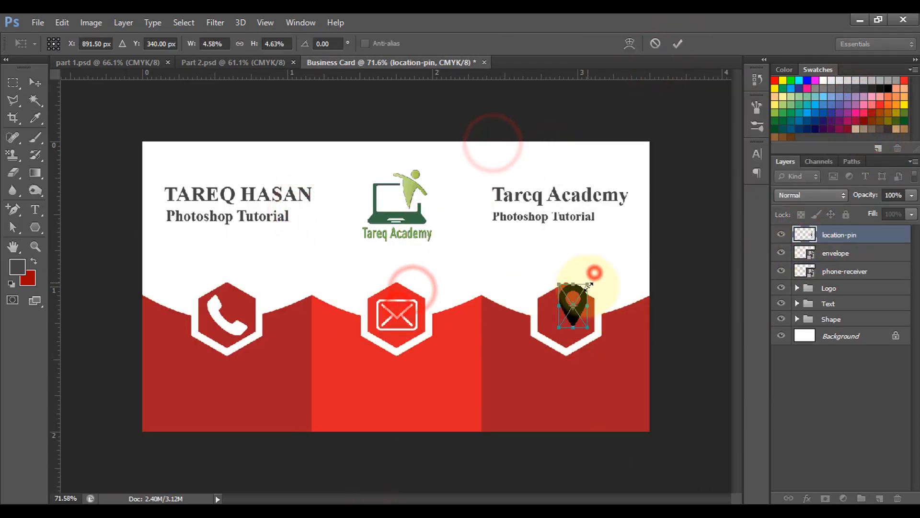
click(677, 37)
double_click(810, 235)
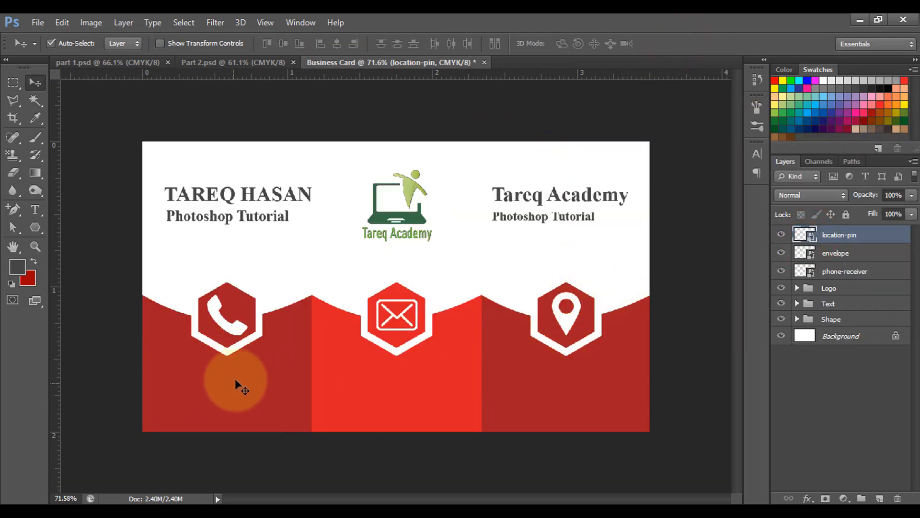
Set the Type tool's colour to a very light grey.
click(35, 209)
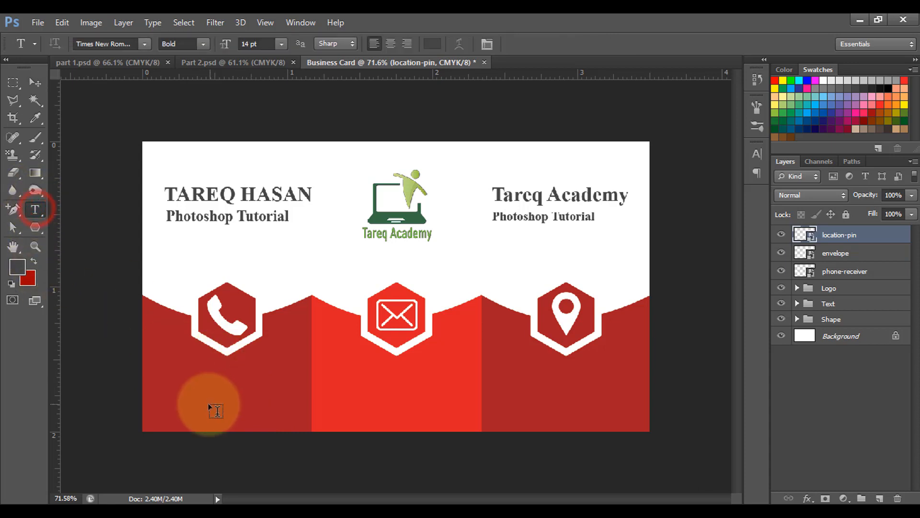
click(433, 46)
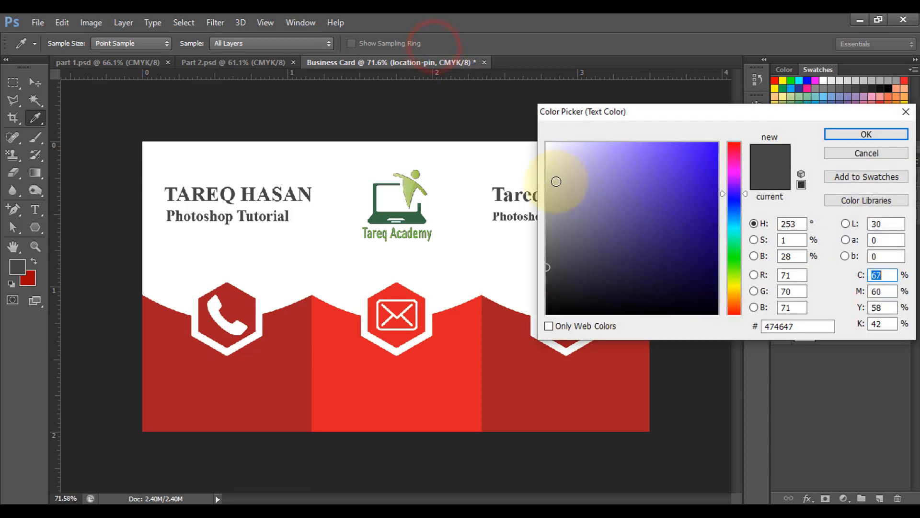
drag(550, 182, 550, 152)
click(844, 134)
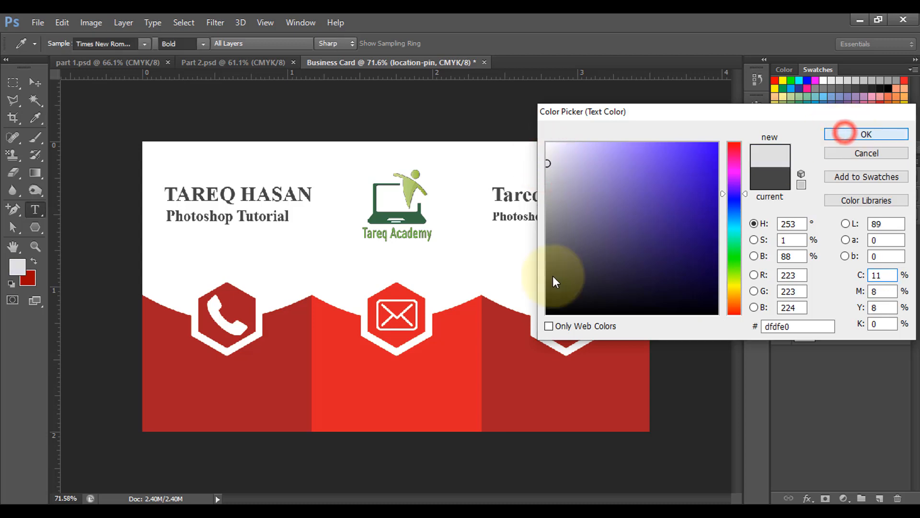
click(181, 385)
Type a phone number beneath the phone hexagon, scale it, and duplicate the line.
text(01767 xxx xxx)
click(591, 44)
key(ctrl+t)
drag(348, 362, 291, 373)
click(673, 44)
click(36, 83)
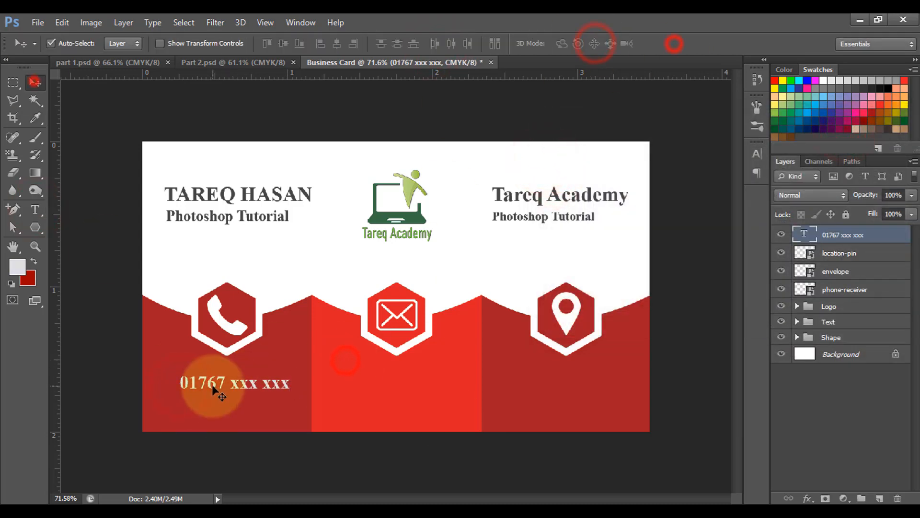
drag(215, 385, 427, 385)
Replace the copied line with the e-mail address and scale it to fit the middle column.
scroll(402, 398, up, 1)
click(35, 210)
drag(329, 379, 483, 397)
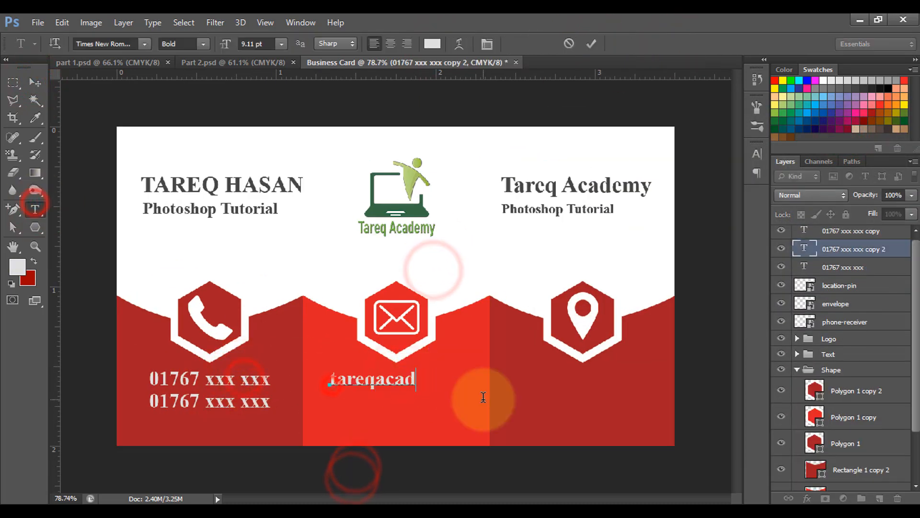
click(594, 41)
key(ctrl+t)
drag(562, 368, 497, 373)
click(678, 42)
Centre the e-mail under the envelope hexagon, shrink it slightly, and duplicate it below.
click(35, 83)
drag(406, 385, 390, 383)
key(ctrl+t)
drag(481, 389, 485, 392)
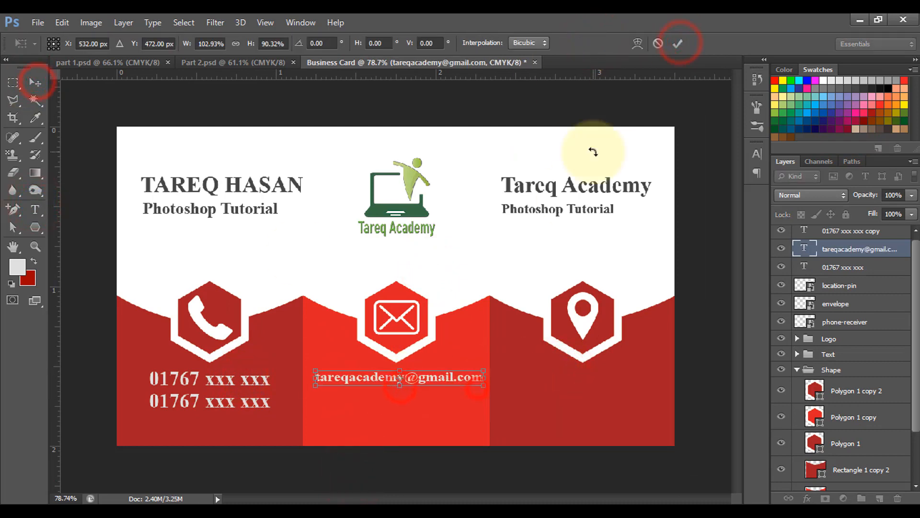
click(673, 46)
drag(389, 378, 614, 395)
Copy both e-mail lines to the right column and retype the top one as the first address line.
click(35, 210)
drag(499, 379, 690, 380)
text(Uttara -1212, Dhaka)
click(594, 44)
click(35, 82)
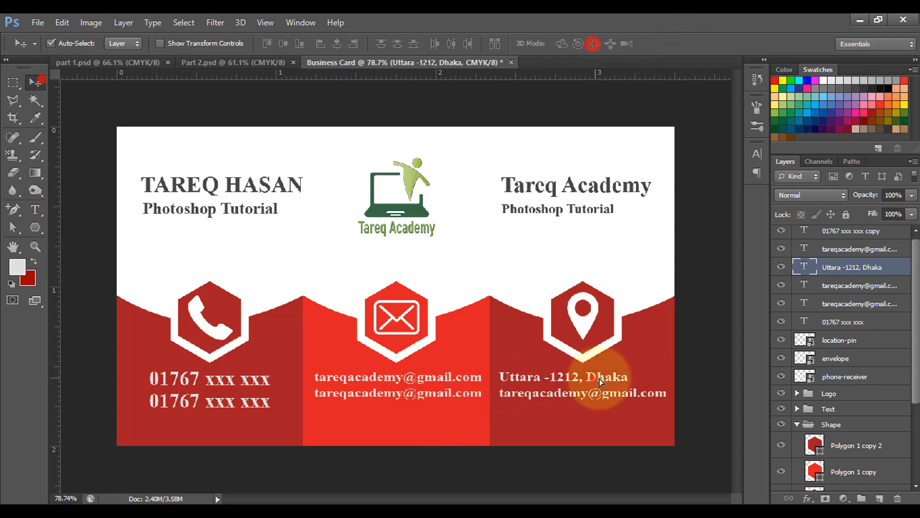
drag(599, 378, 619, 379)
Replace the lower right line with the country name and centre it under the pin.
click(35, 210)
drag(502, 393, 671, 396)
text(Bangladesh)
drag(593, 398, 596, 398)
click(707, 406)
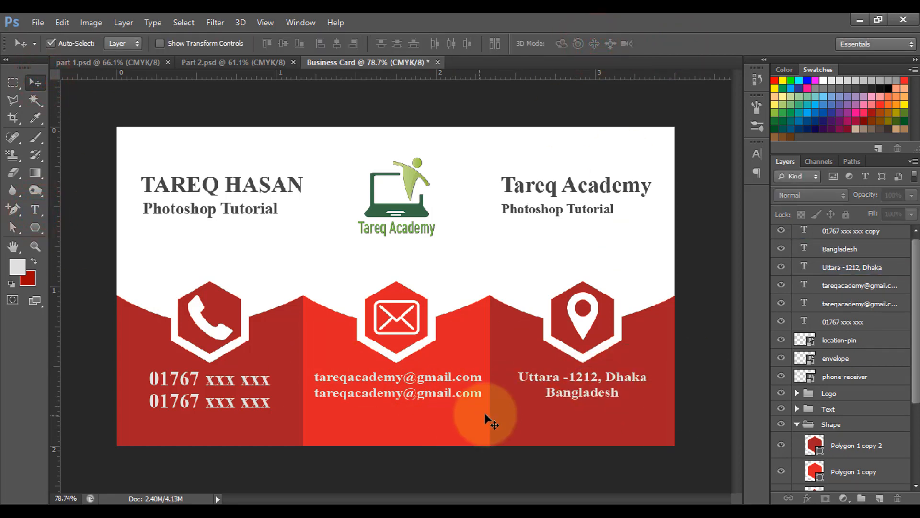
click(231, 381)
Scale the phone number line down, delete the larger lower line, and duplicate the smaller one below.
key(ctrl+t)
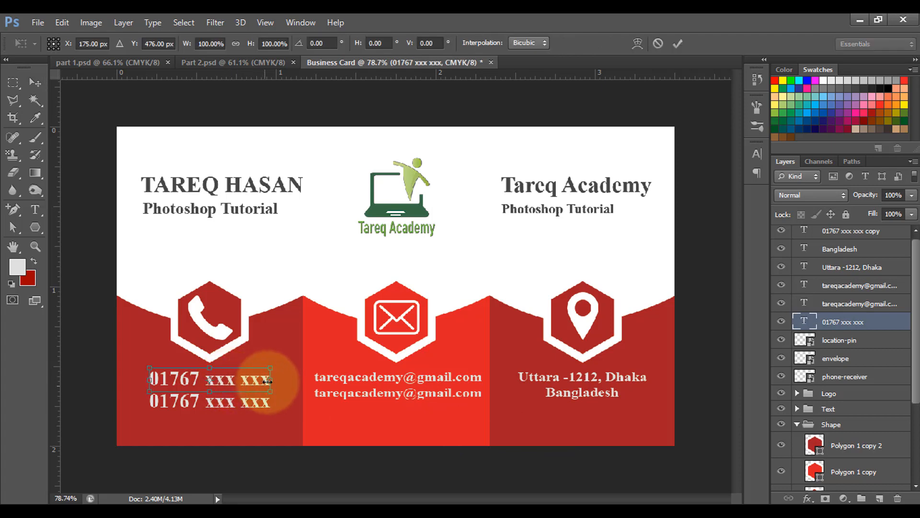
drag(270, 368, 255, 371)
key(Return)
key(ctrl+t)
key(Return)
click(245, 402)
key(Delete)
alt+drag(193, 381, 195, 396)
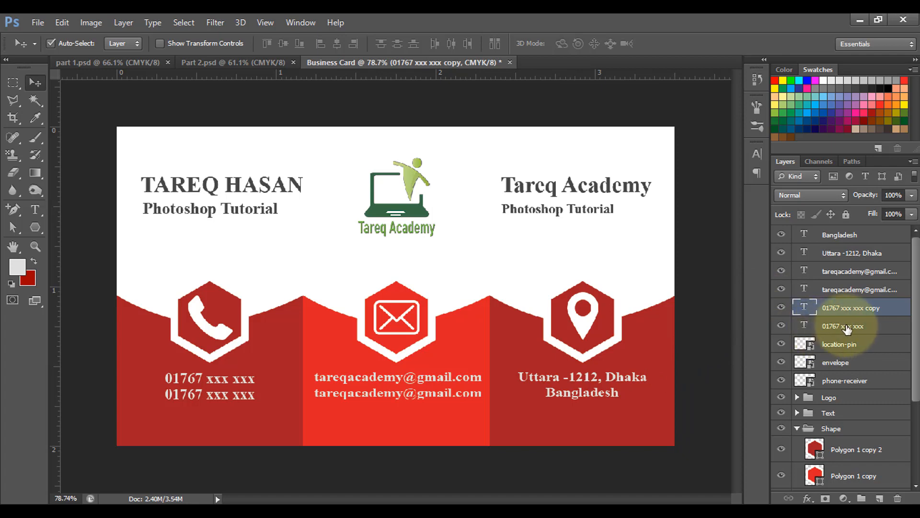
scroll(877, 381, down, 2)
Group the phone, envelope and location-pin icon layers as Icon.
click(863, 345)
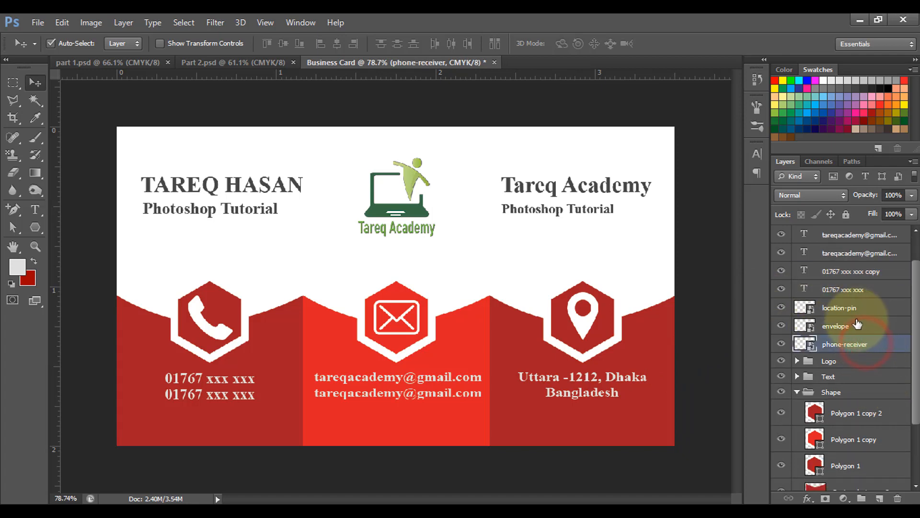
shift+click(846, 307)
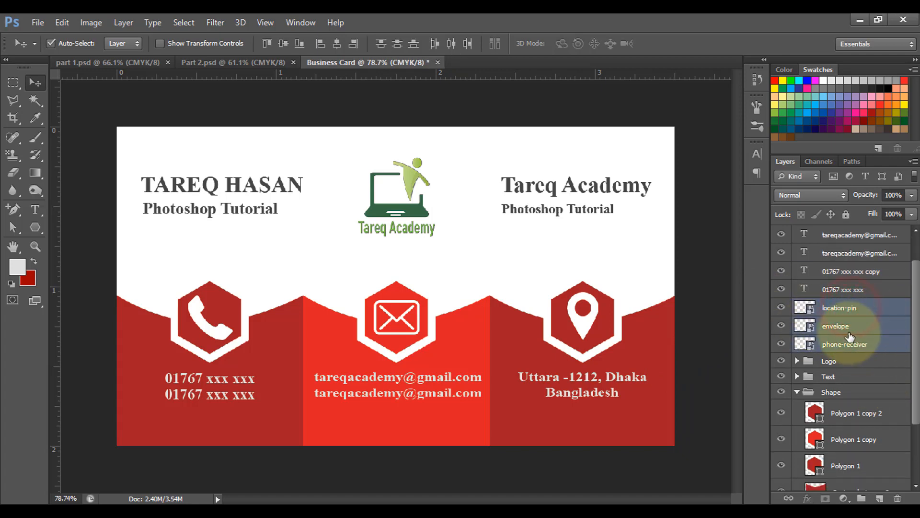
key(ctrl+g)
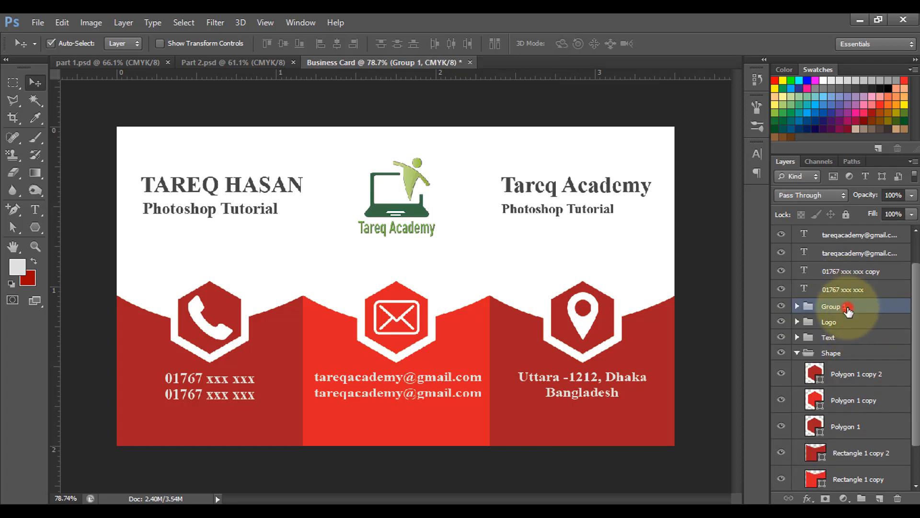
double_click(847, 307)
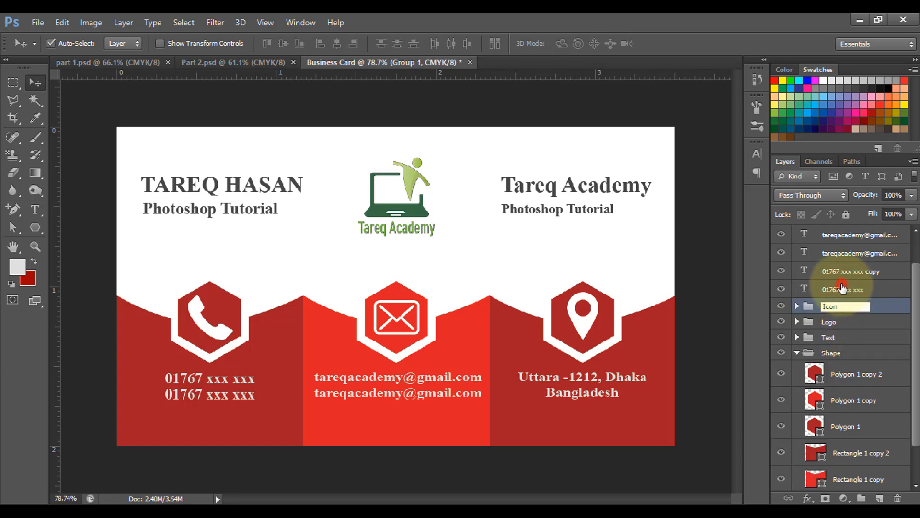
Group the six contact text layers into a folder named Info.
click(840, 289)
ctrl+click(853, 272)
ctrl+click(851, 255)
ctrl+click(849, 236)
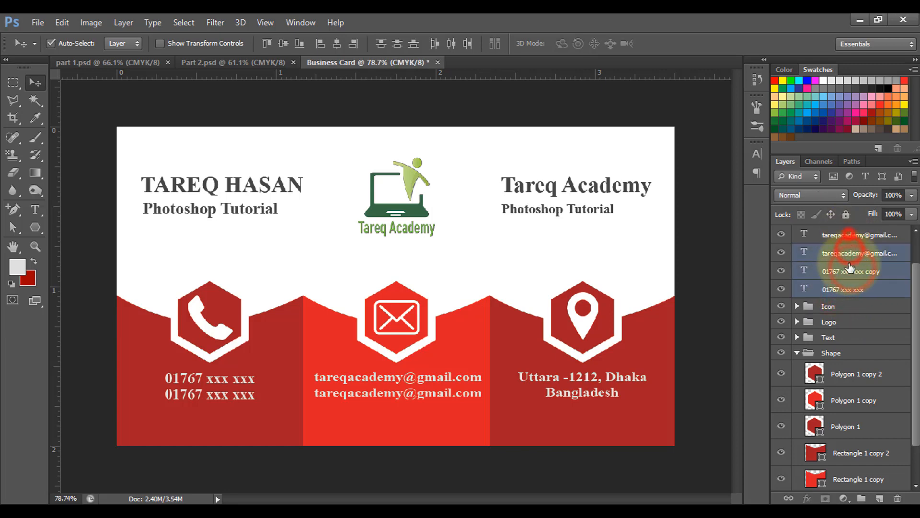
scroll(848, 302, up, 2)
ctrl+click(847, 253)
ctrl+click(845, 235)
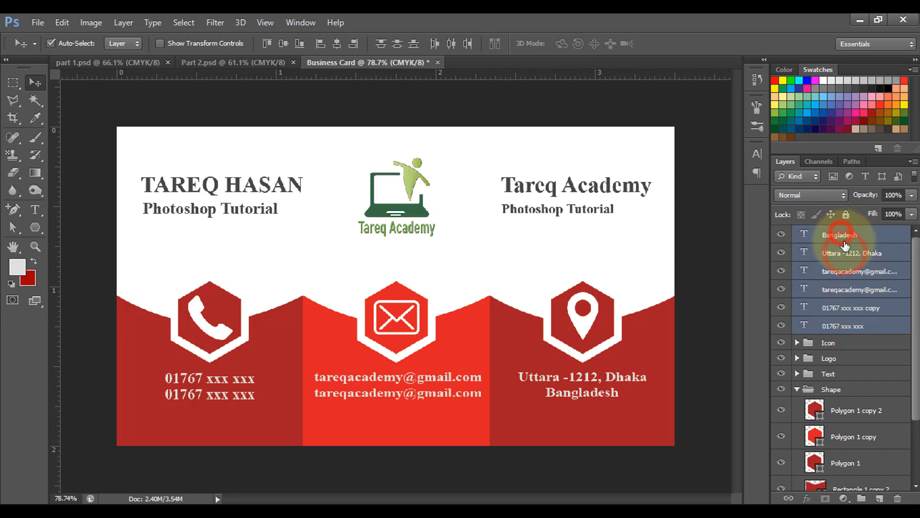
key(ctrl+g)
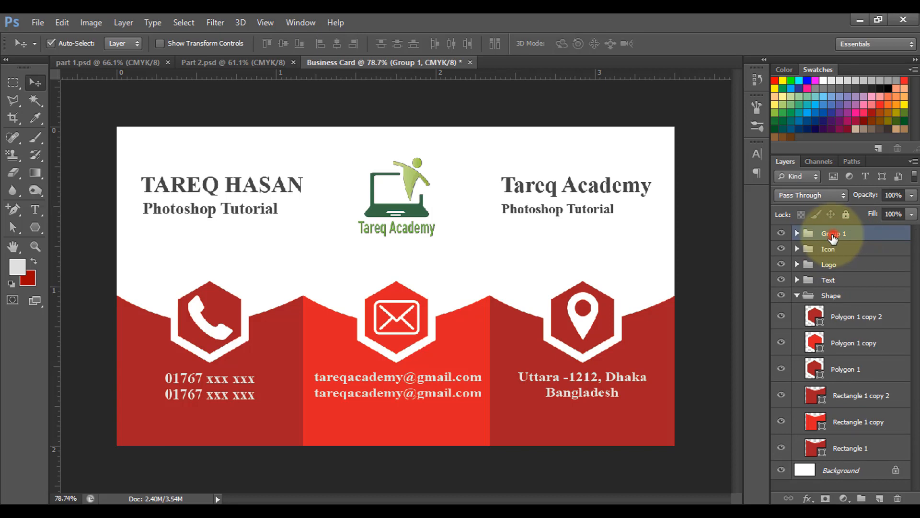
double_click(835, 234)
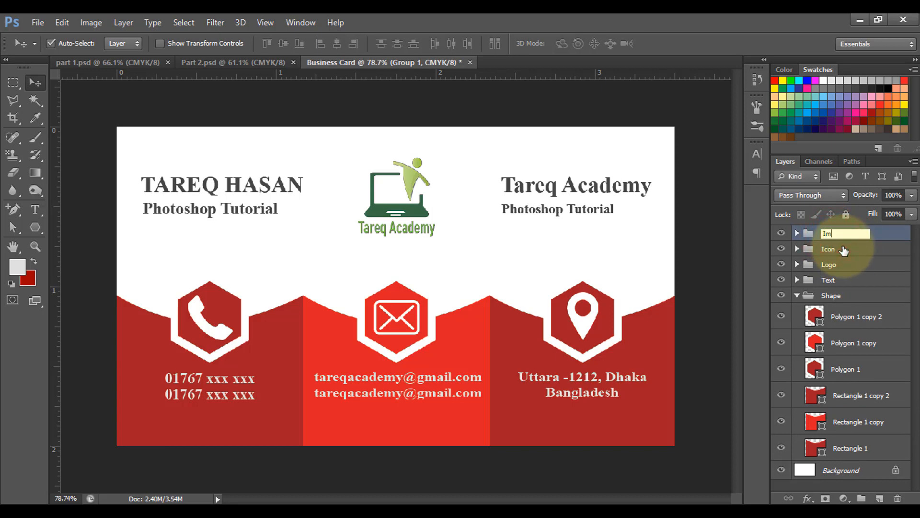
text(Info)
click(797, 295)
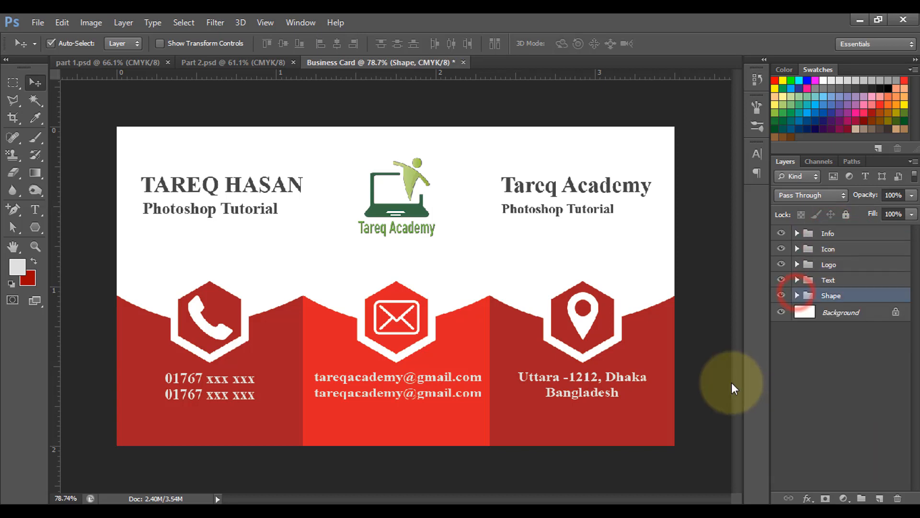
click(709, 325)
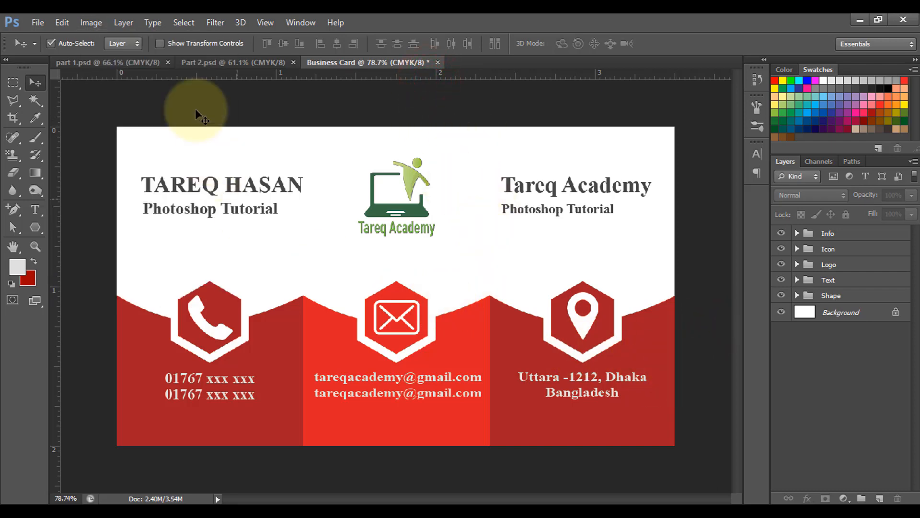
click(91, 24)
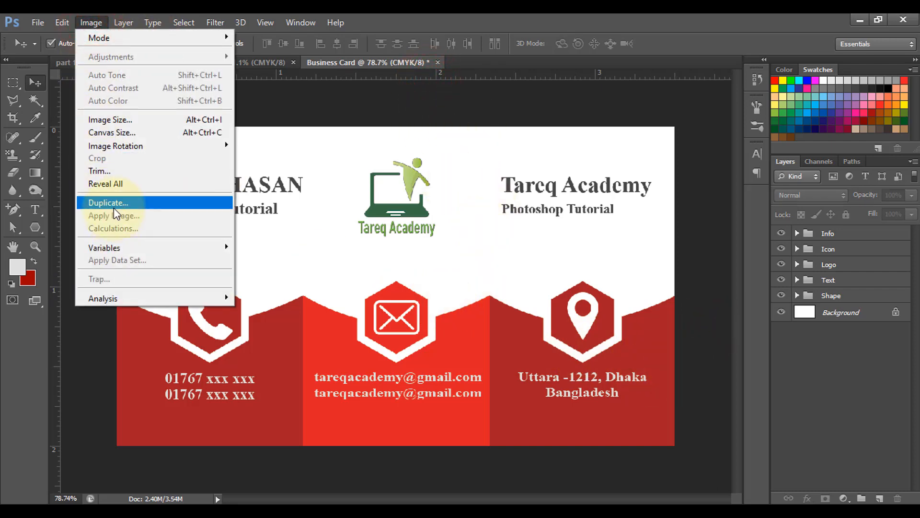
click(128, 204)
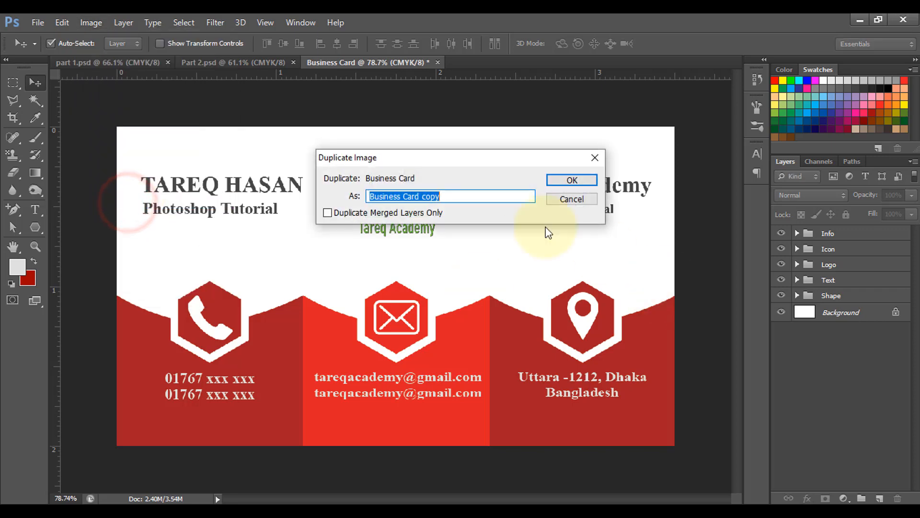
click(460, 197)
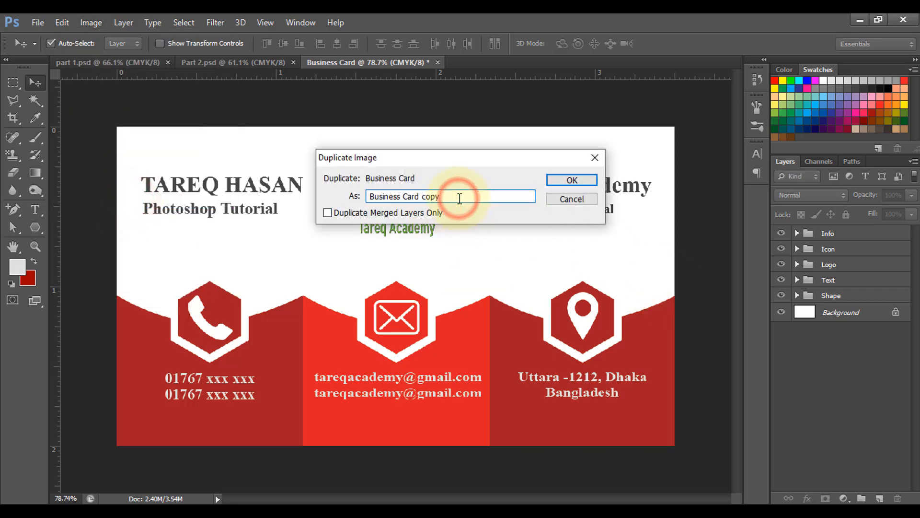
key(BackSpace)
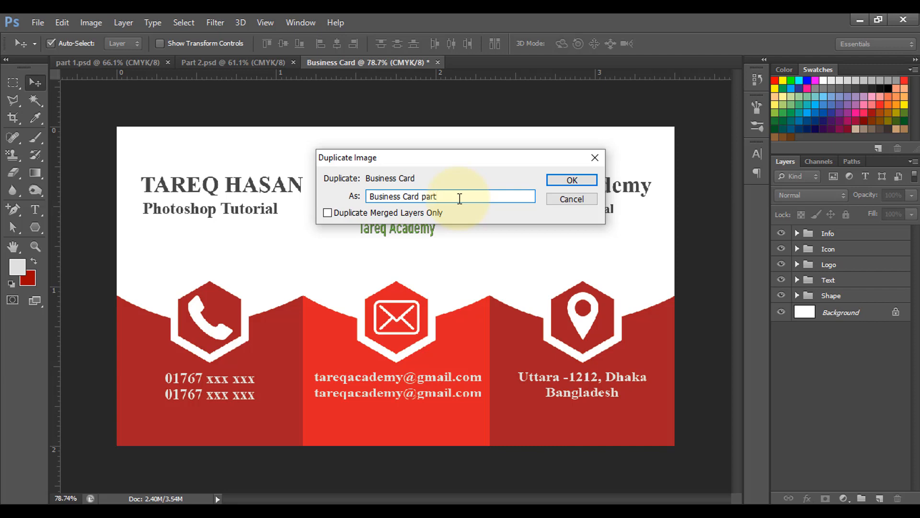
click(574, 181)
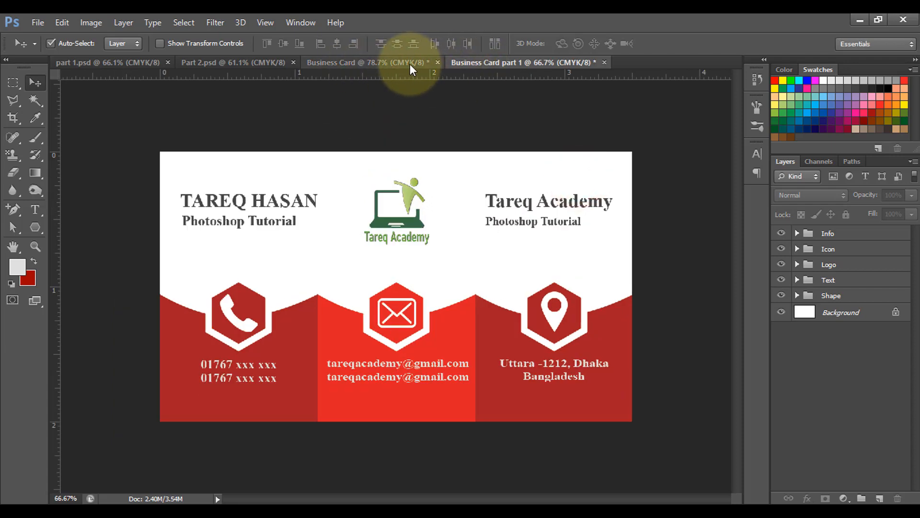
click(404, 61)
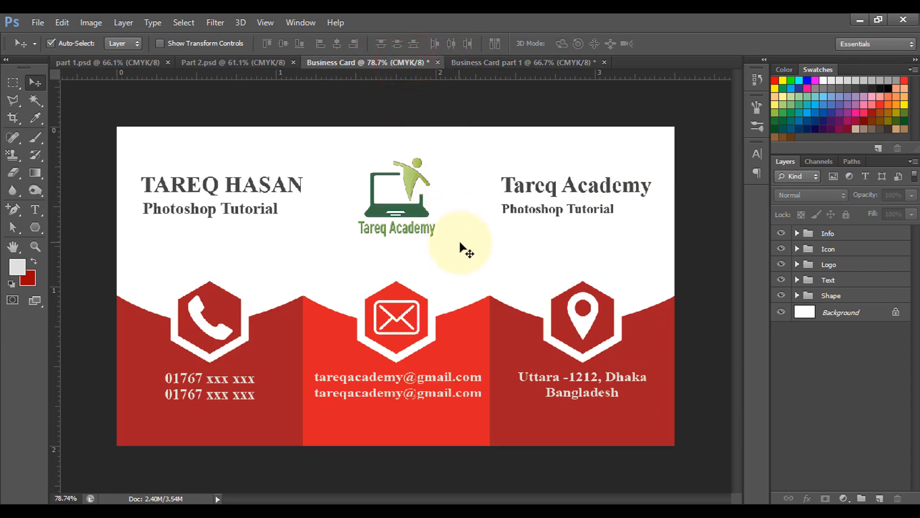
click(522, 64)
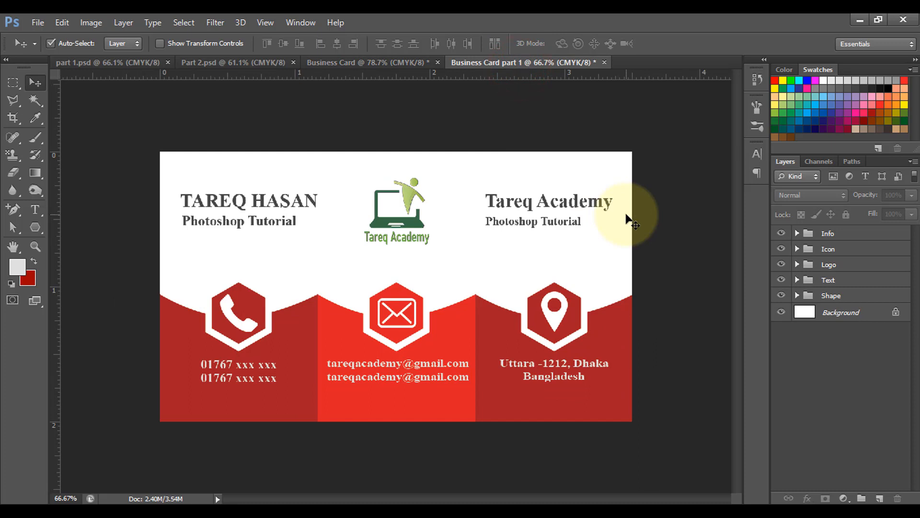
Delete the location pin icon, its hexagon, both address lines and the right red panel.
click(556, 326)
key(Delete)
click(560, 324)
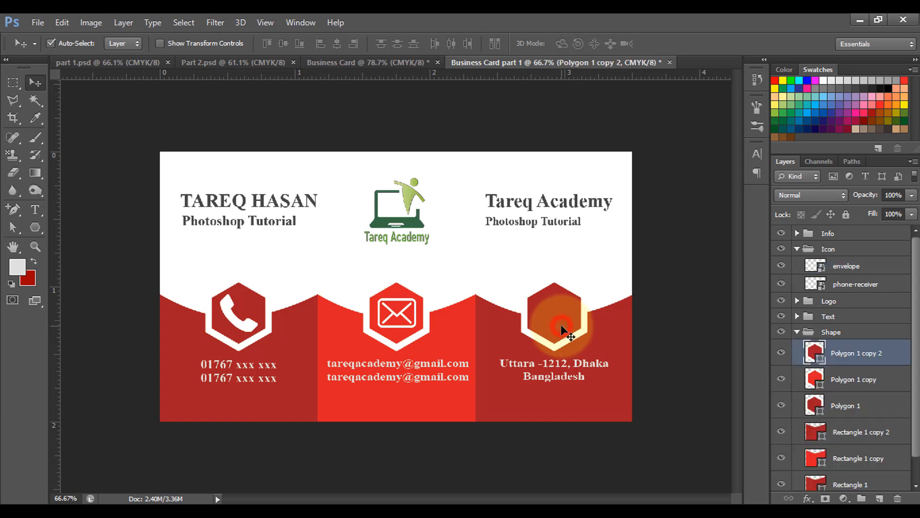
key(Delete)
click(565, 363)
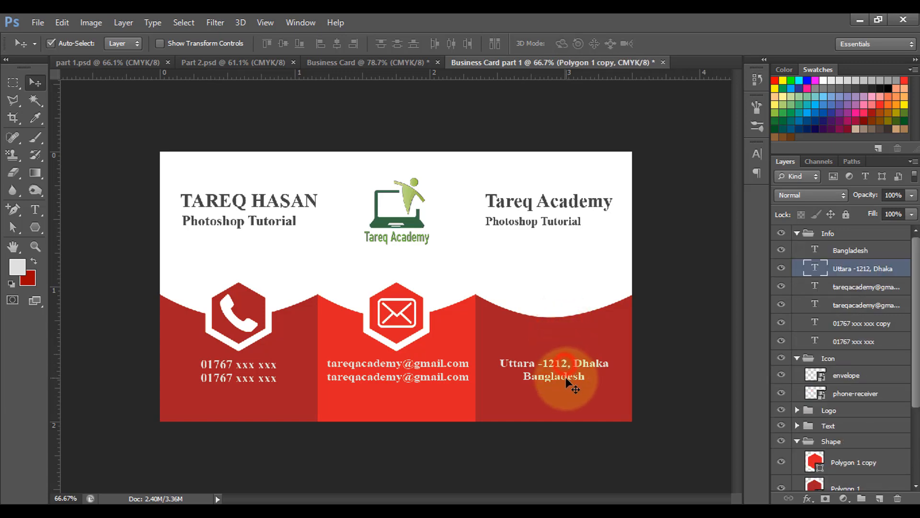
key(Delete)
click(565, 375)
key(Delete)
click(565, 349)
key(Delete)
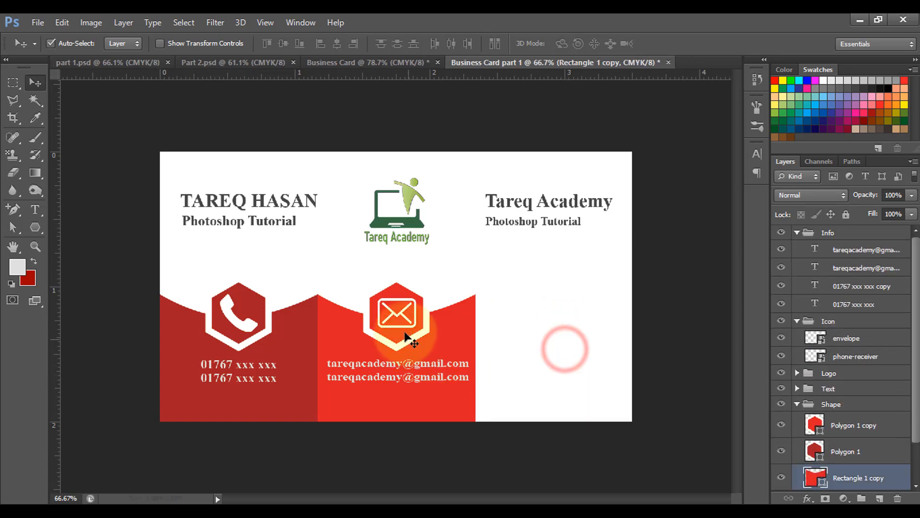
Delete the envelope icon, middle hexagon, middle red panel and the email address line.
click(406, 328)
key(Delete)
click(404, 331)
key(Delete)
click(452, 344)
key(Delete)
click(419, 362)
click(425, 375)
key(Delete)
click(252, 223)
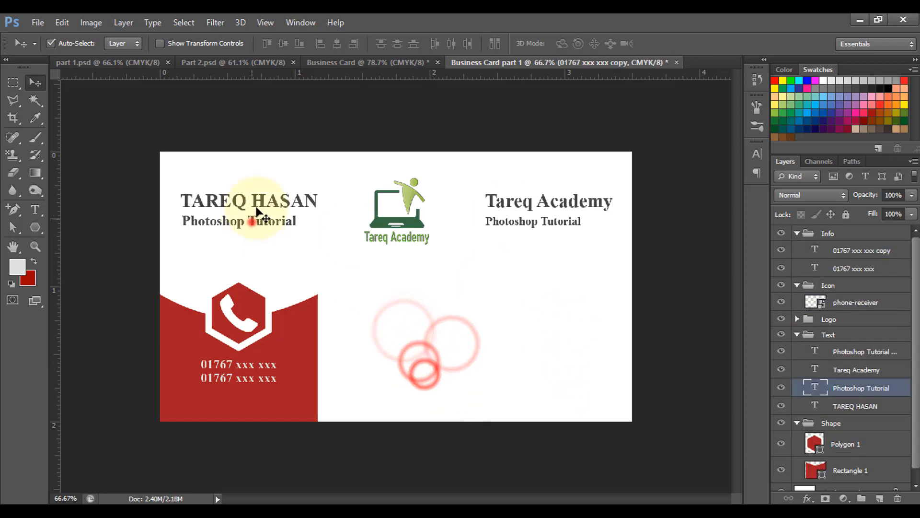
key(Delete)
click(259, 199)
key(Delete)
click(266, 365)
key(Delete)
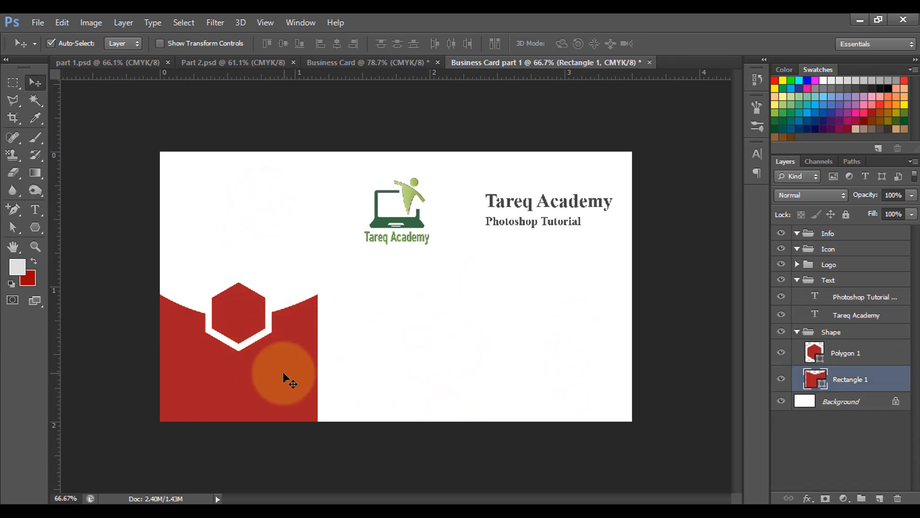
Stretch the red wave panel across the card's full width.
key(ctrl+t)
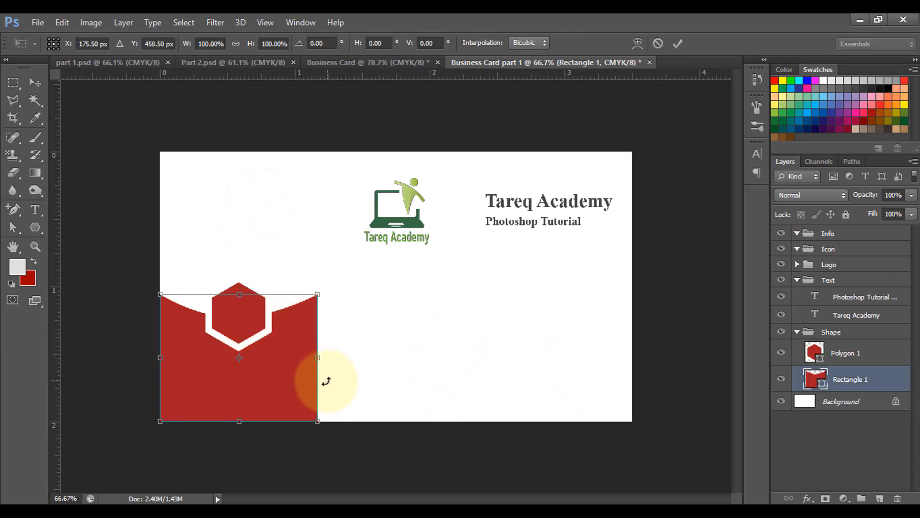
drag(317, 358, 629, 363)
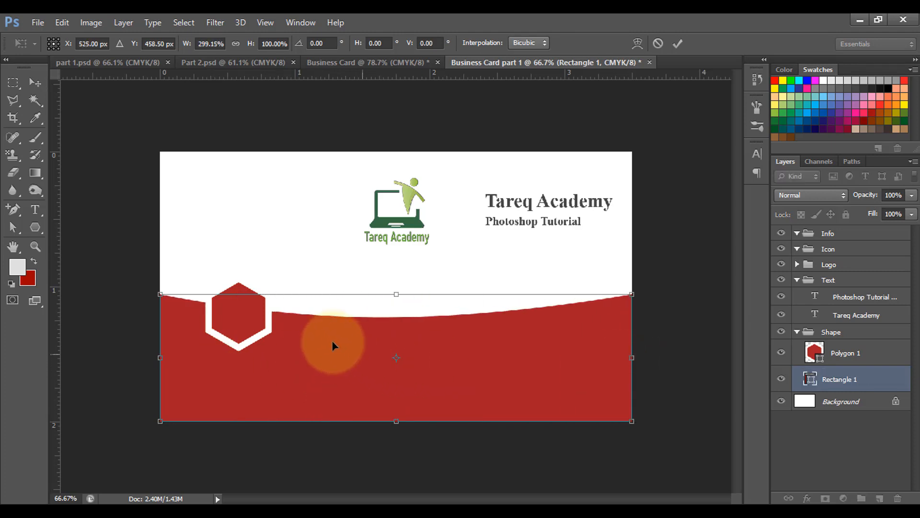
click(678, 44)
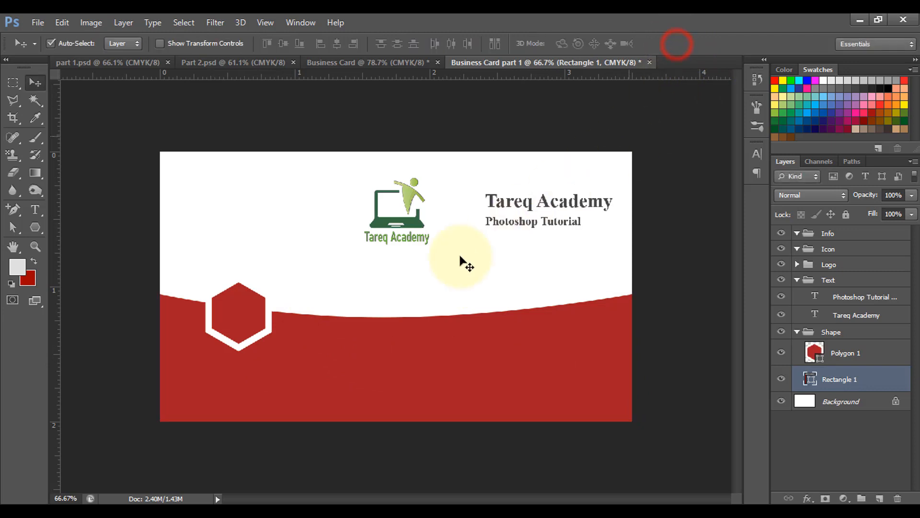
Move the hexagon to the card's centre and scale it up to about 130%.
drag(236, 315, 391, 317)
key(ctrl+t)
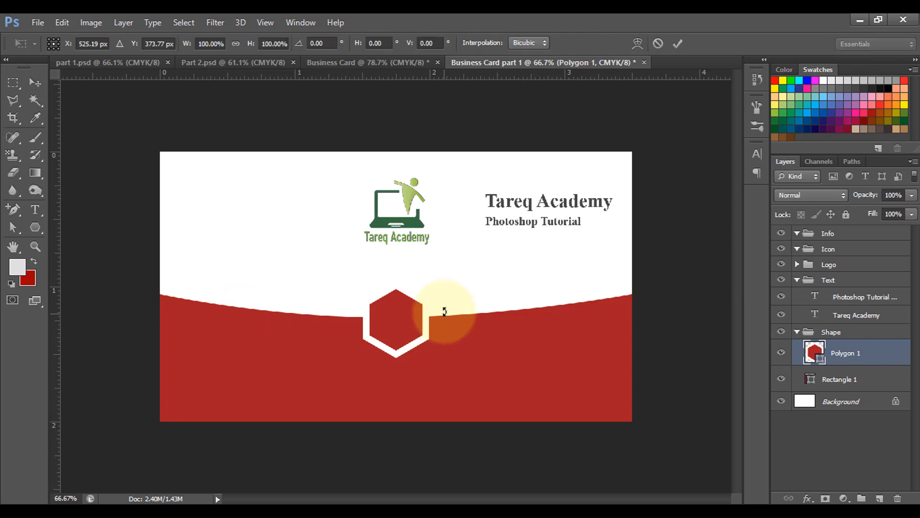
mouse_move(427, 277)
mouse_down()
mouse_move(454, 267)
mouse_move(440, 270)
mouse_up()
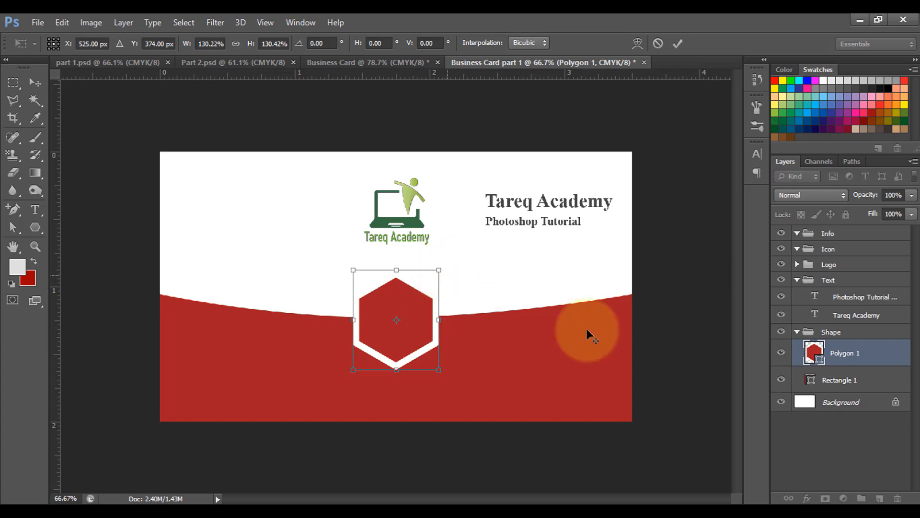
click(678, 43)
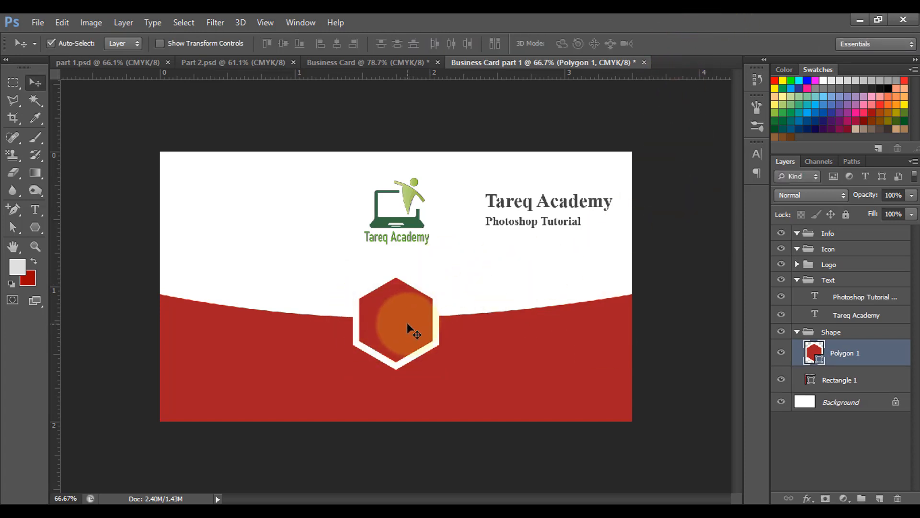
Draw a white globe custom shape over the hexagon and centre it inside.
click(30, 230)
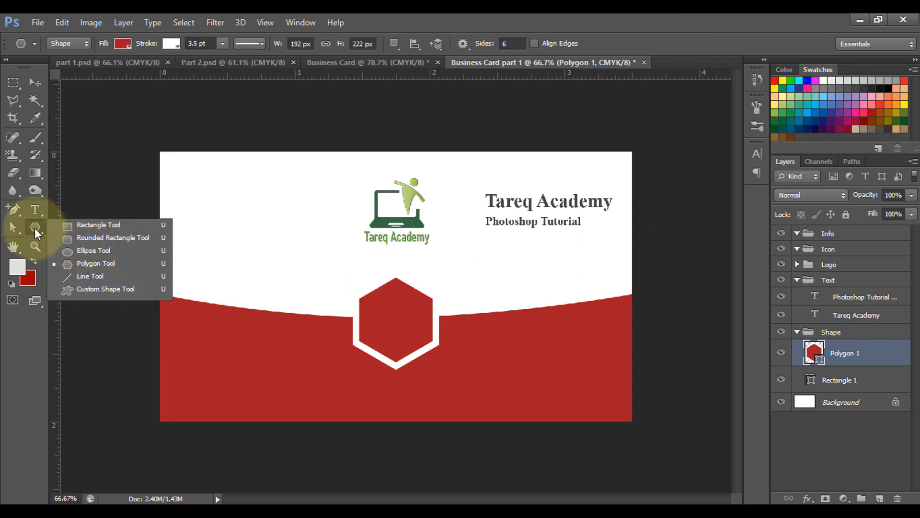
click(35, 227)
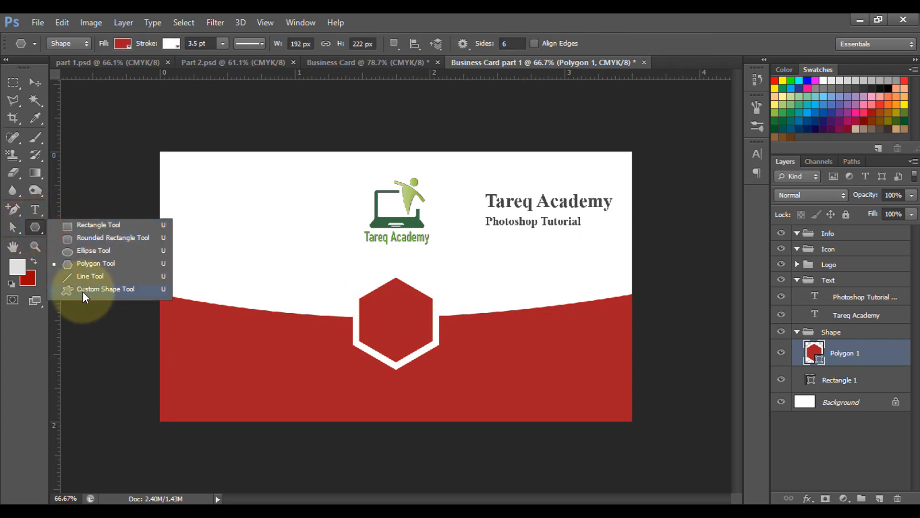
click(101, 287)
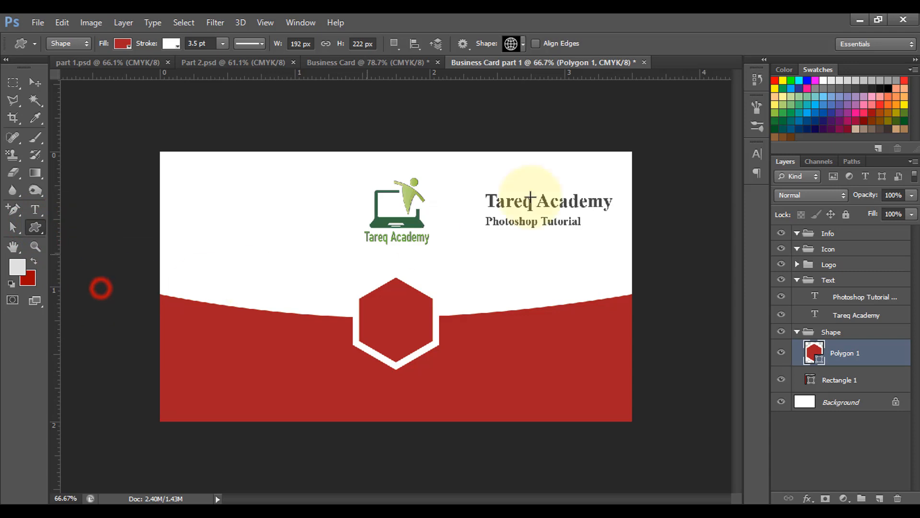
click(520, 46)
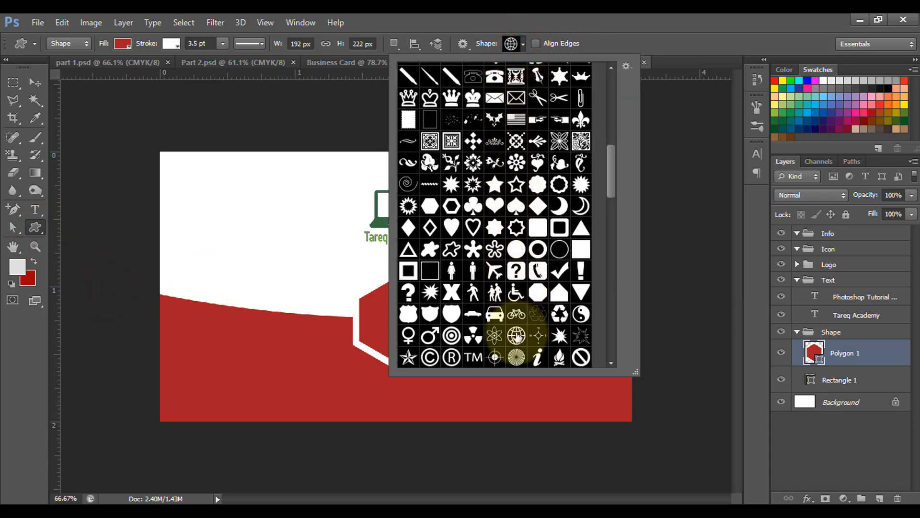
double_click(516, 335)
drag(384, 304, 409, 333)
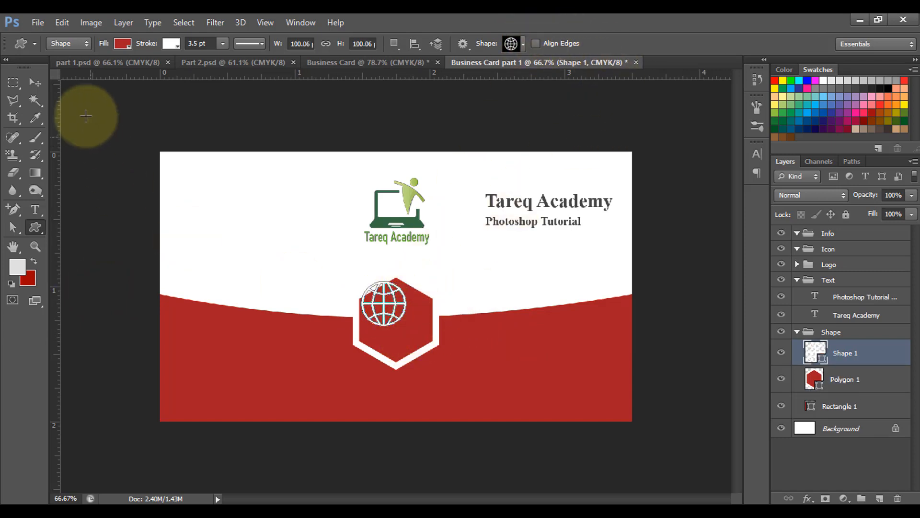
click(32, 82)
drag(381, 309, 395, 329)
click(491, 265)
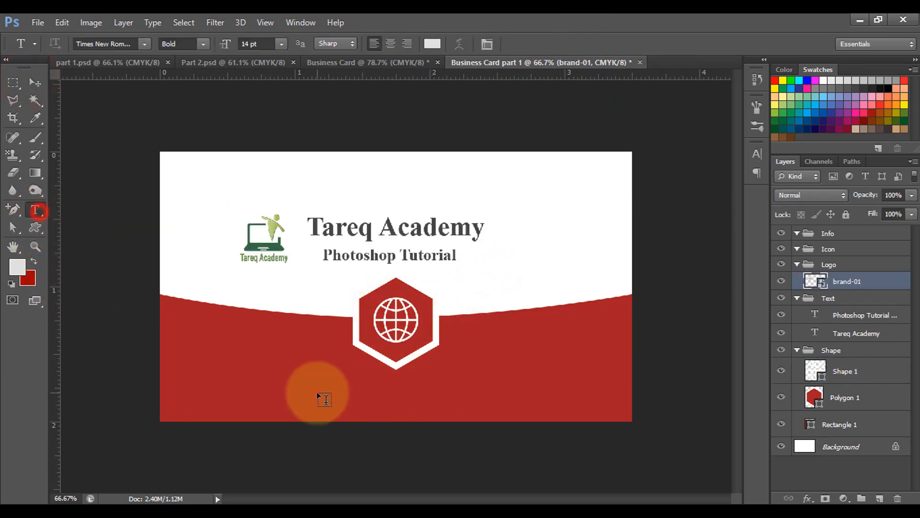
Add a 'tareqacademy.com' text line below the hexagon.
click(314, 384)
text(tareqacademy.com)
click(587, 37)
key(ctrl+t)
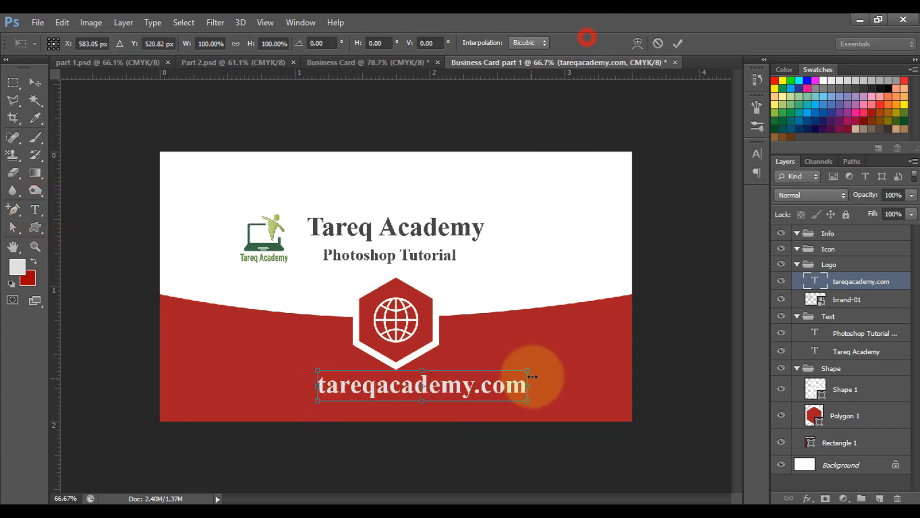
click(530, 367)
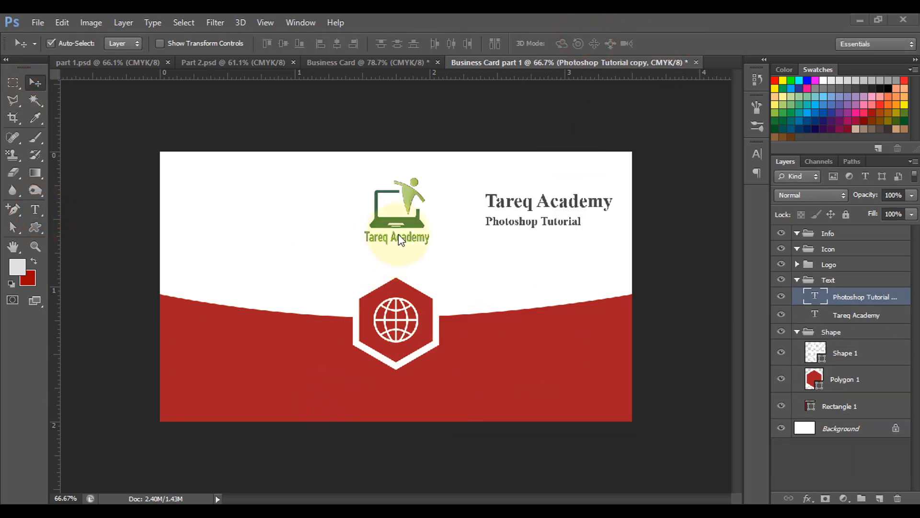
Move the logo, Tareq Academy heading and Photoshop Tutorial line left, enlarging both titles.
drag(384, 223, 248, 232)
drag(512, 202, 361, 203)
drag(507, 225, 367, 239)
drag(406, 211, 406, 230)
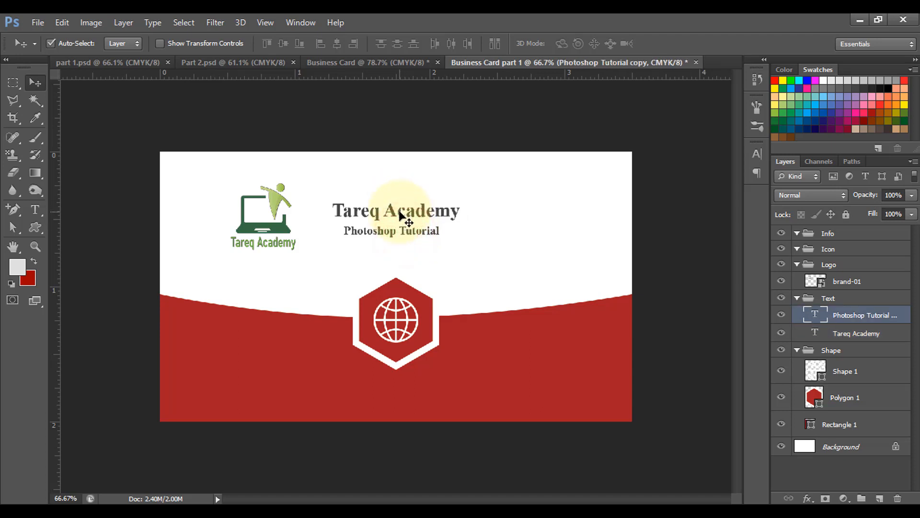
shift+click(401, 213)
key(ctrl+t)
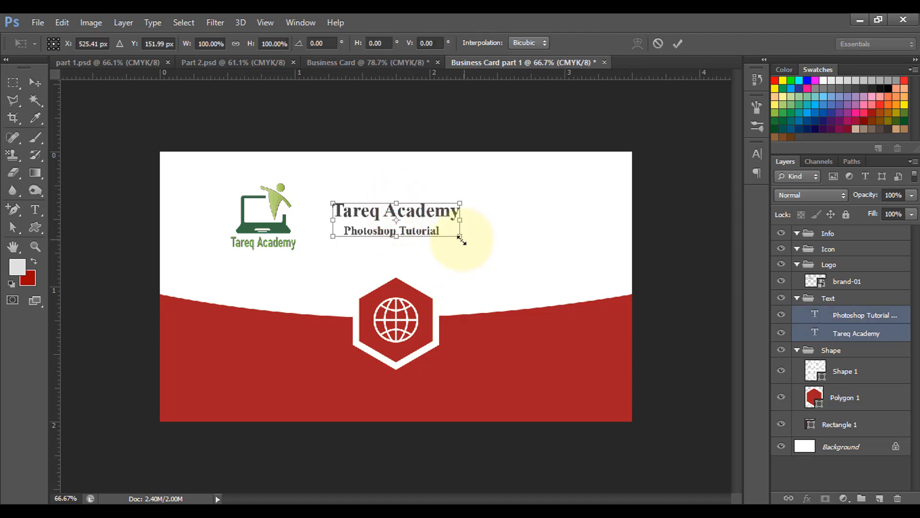
mouse_move(464, 240)
mouse_down()
mouse_move(499, 266)
mouse_move(473, 248)
mouse_up()
click(679, 43)
Shrink the logo and position it beside the lowered titles.
drag(412, 218, 412, 238)
drag(276, 220, 273, 239)
key(ctrl+t)
drag(308, 187, 296, 201)
click(678, 43)
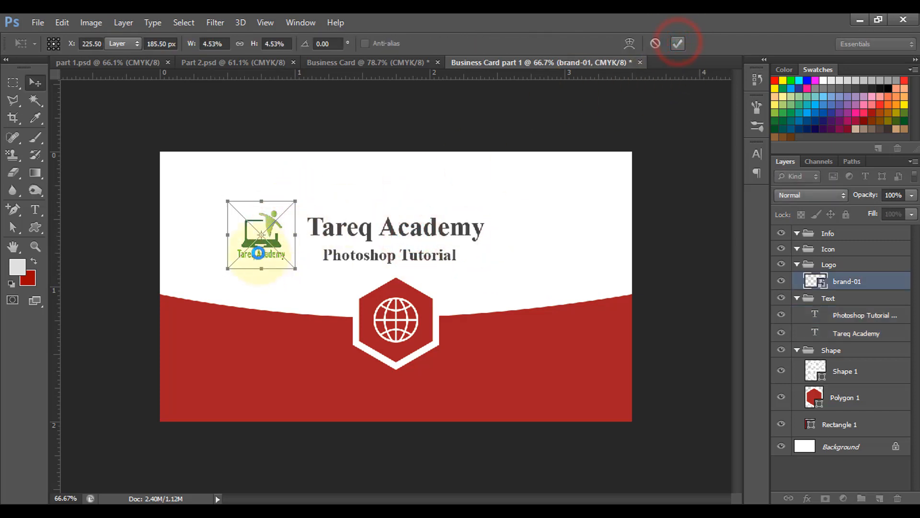
mouse_move(261, 248)
mouse_down()
mouse_move(274, 253)
mouse_move(265, 253)
mouse_up()
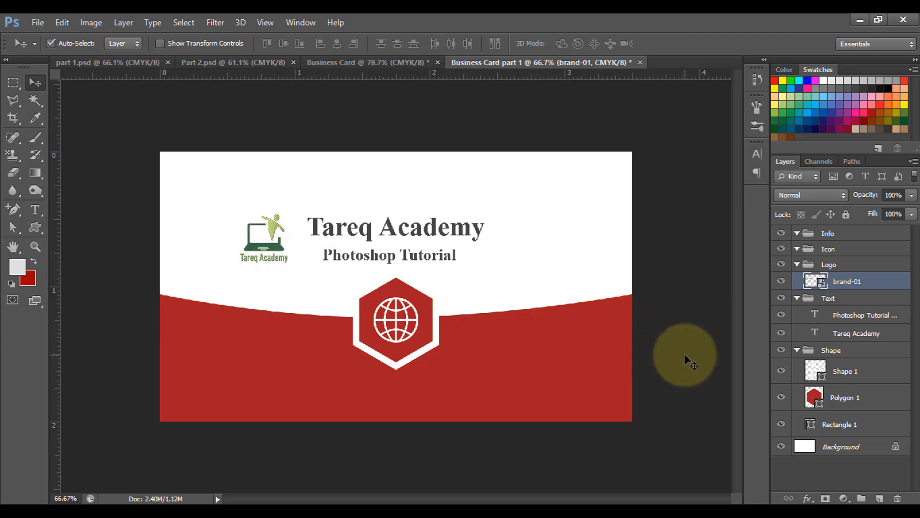